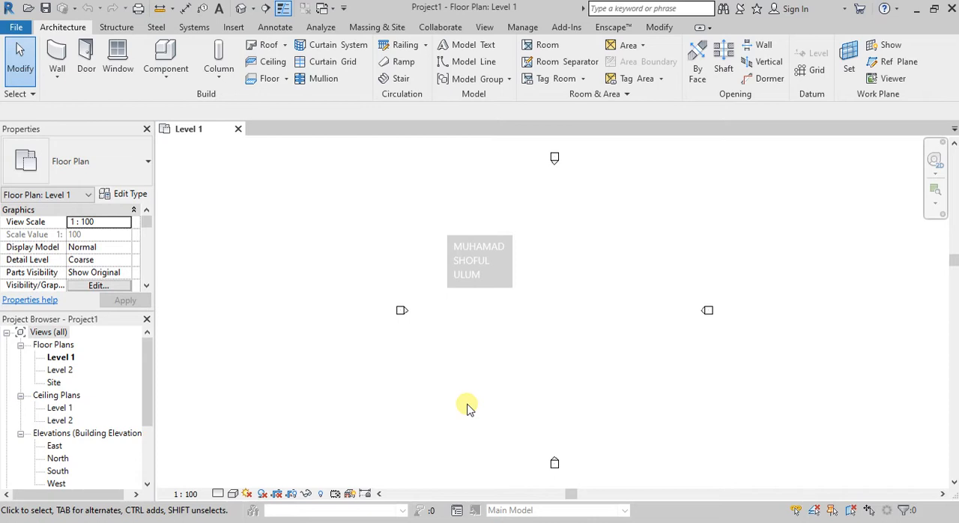
{"action": "left_click", "coordinate": [57, 81]}
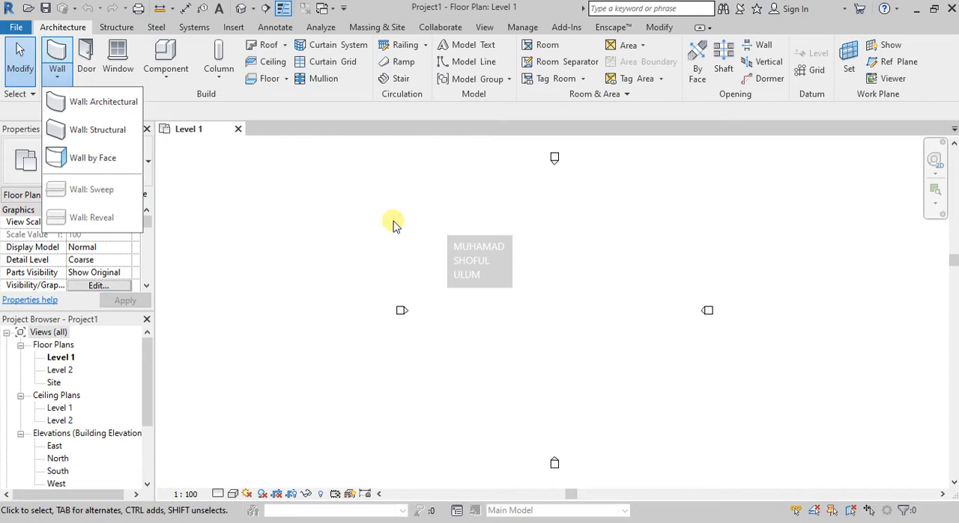
{"action": "left_click", "coordinate": [393, 224]}
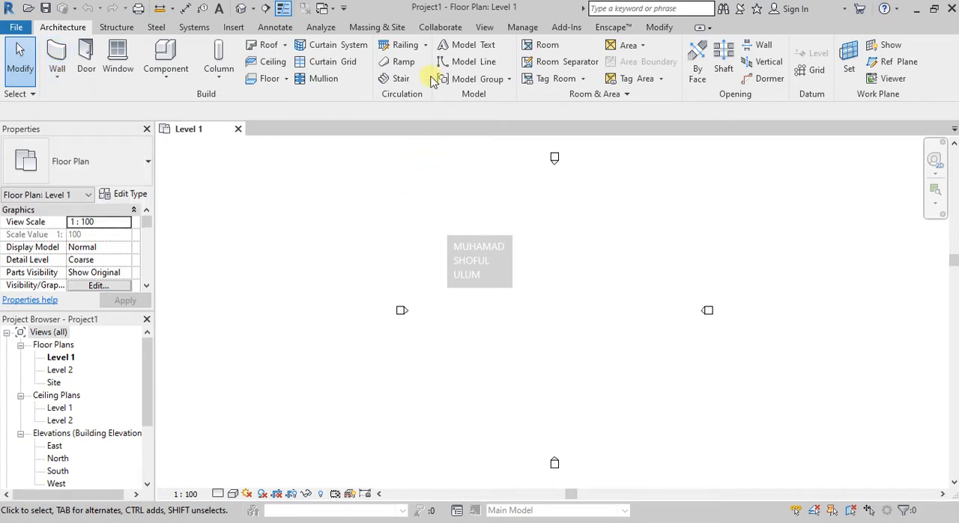
{"action": "left_click", "coordinate": [396, 28]}
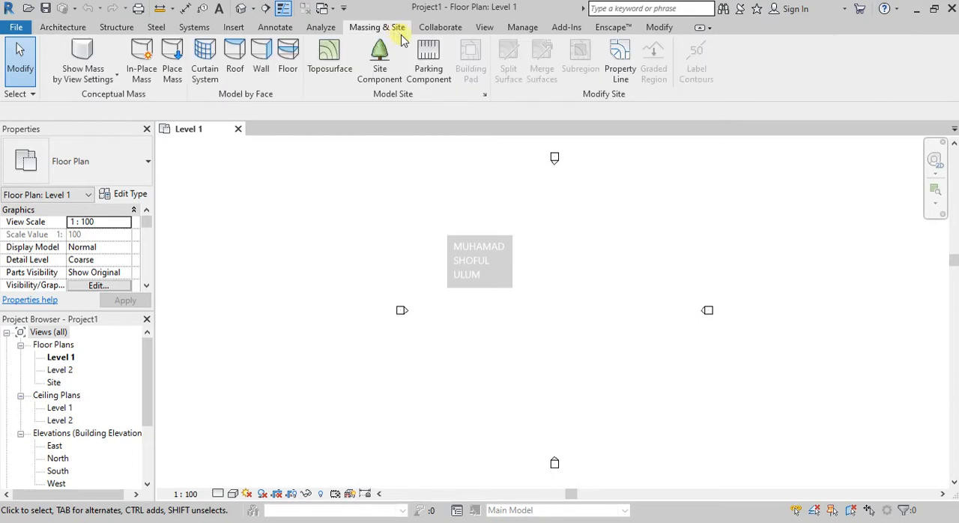
{"action": "scroll", "coordinate": [237, 299], "scroll_direction": "down", "scroll_amount": 1}
{"action": "scroll", "coordinate": [527, 279], "scroll_direction": "up", "scroll_amount": 2}
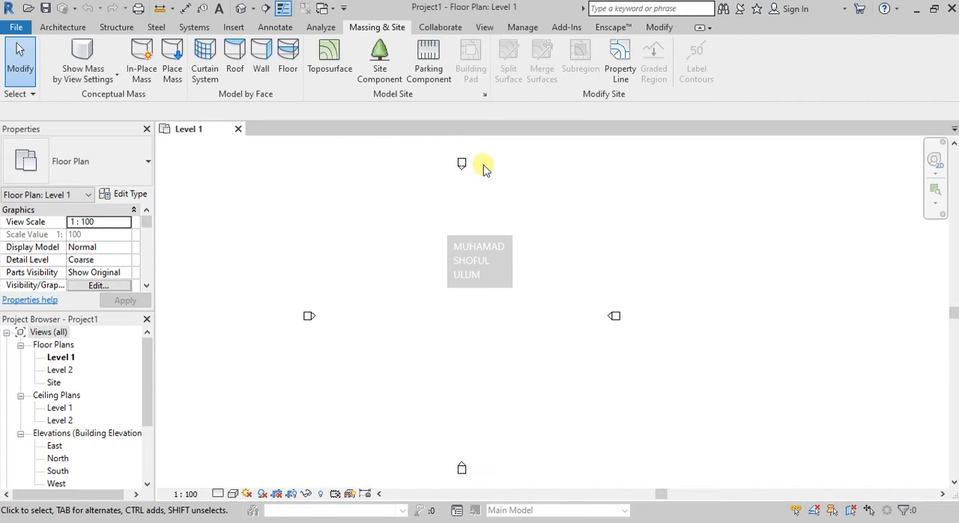
- Draw two parallel vertical reference planes about 28000 mm apart, between the elevation markers on the Level 1 plan
{"action": "left_click", "coordinate": [61, 28]}
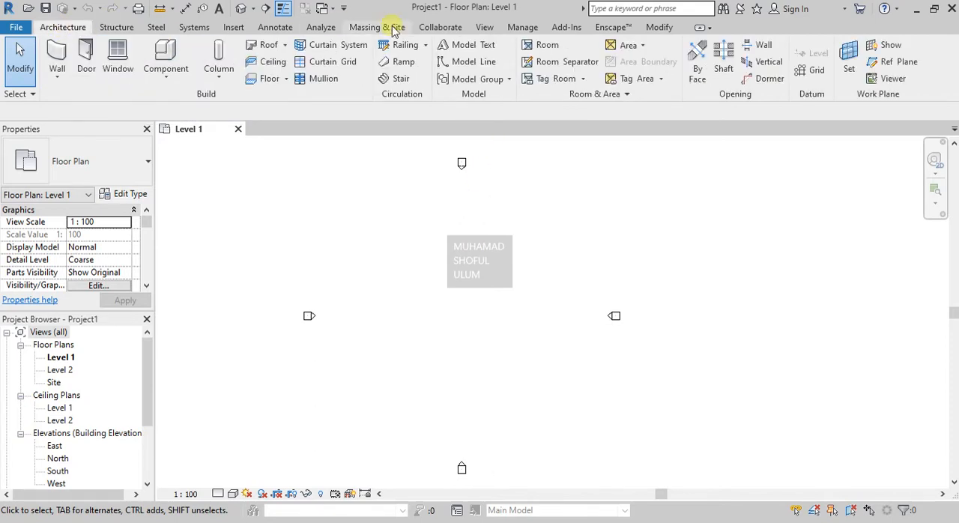
{"action": "left_click", "coordinate": [887, 66]}
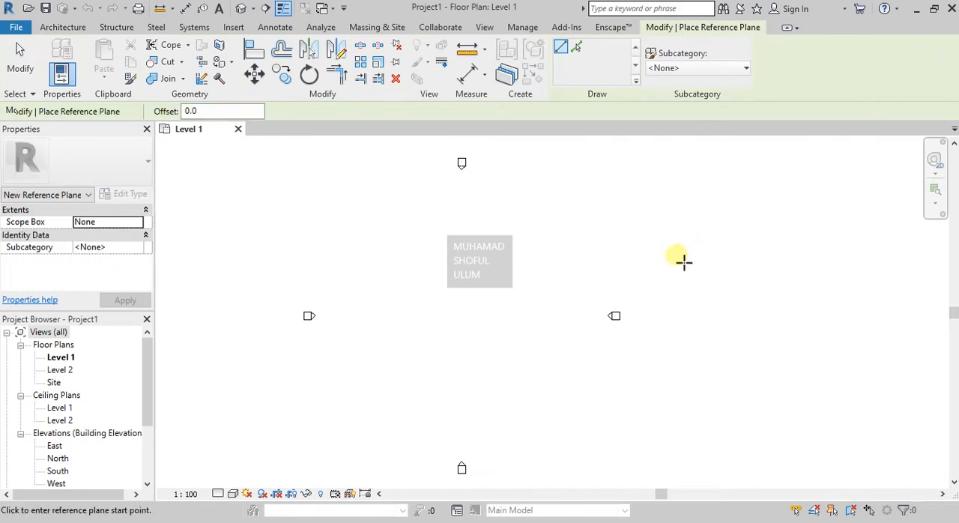
{"action": "left_click", "coordinate": [532, 224]}
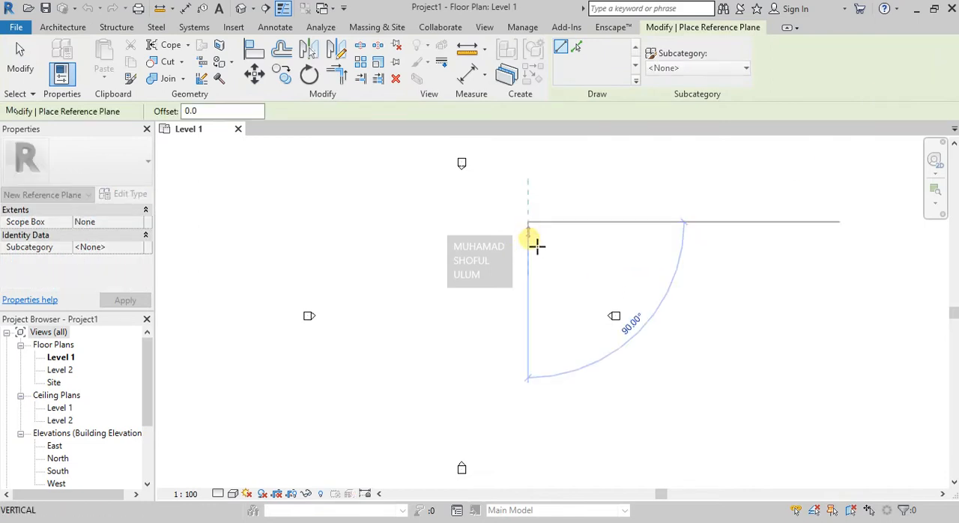
{"action": "left_click", "coordinate": [539, 404]}
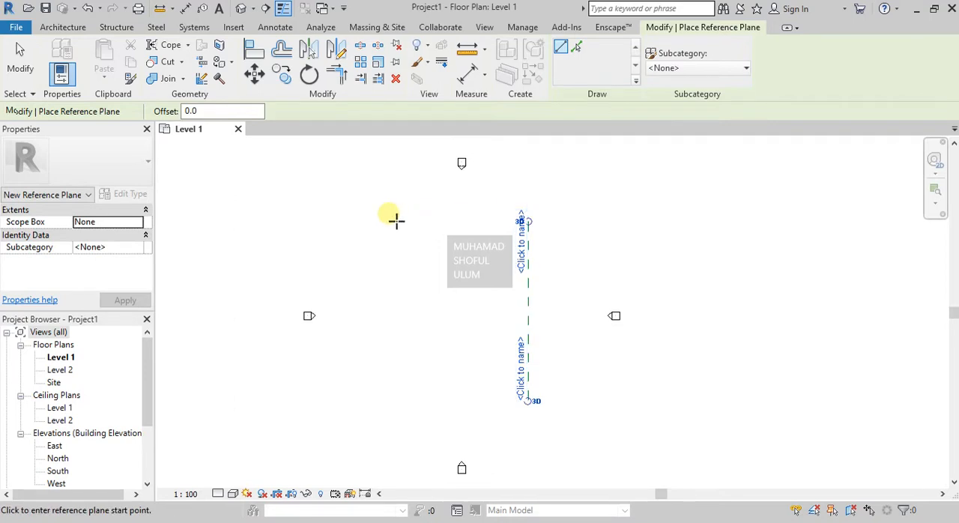
{"action": "left_click", "coordinate": [369, 227]}
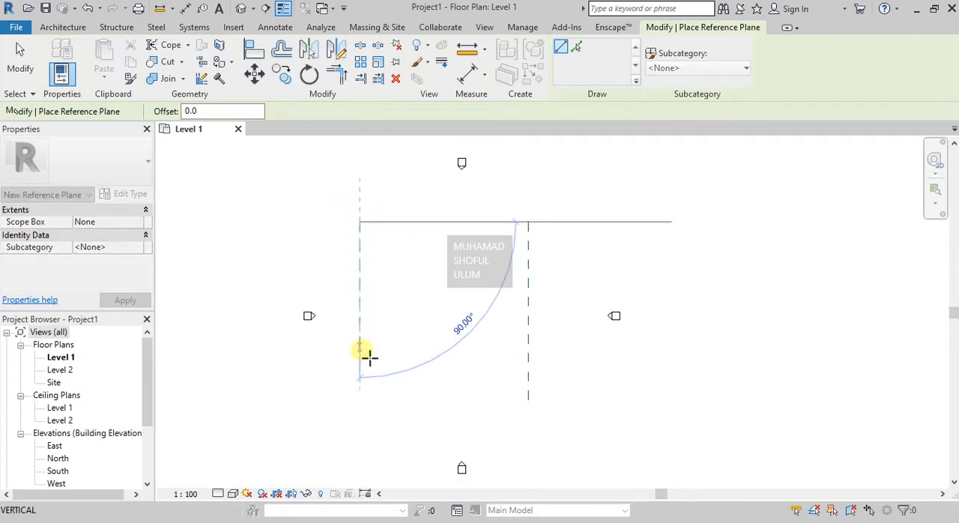
{"action": "left_click", "coordinate": [368, 406]}
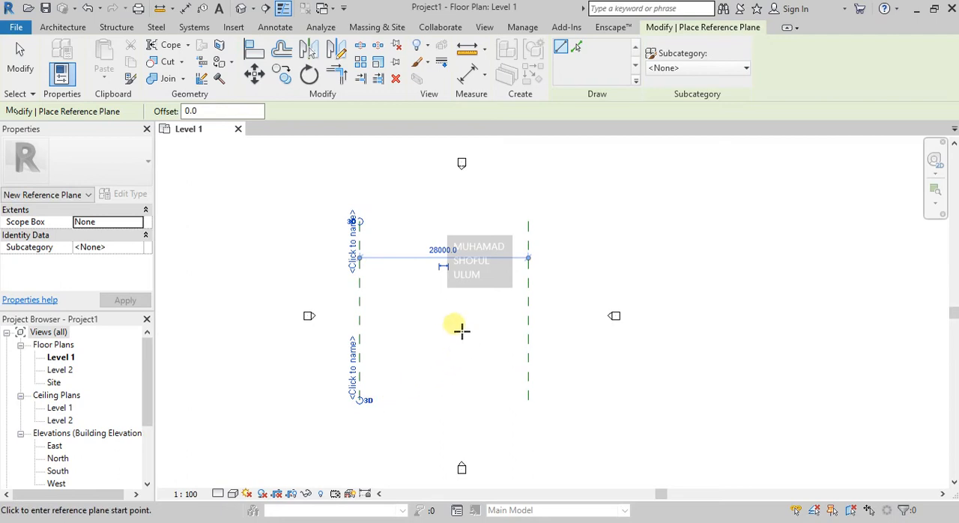
{"action": "key", "text": "Escape"}
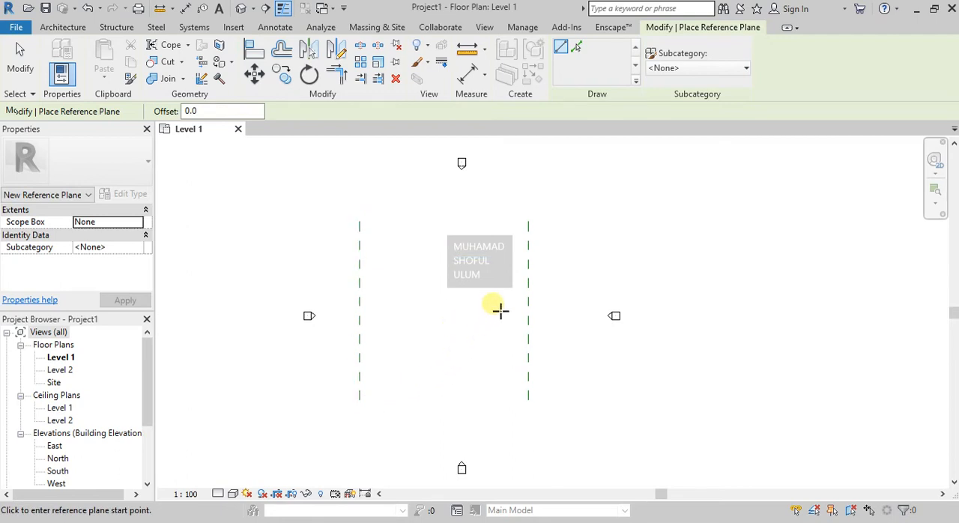
{"action": "scroll", "coordinate": [502, 294], "scroll_direction": "up", "scroll_amount": 1}
{"action": "key", "text": "Escape"}
{"action": "scroll", "coordinate": [505, 289], "scroll_direction": "up", "scroll_amount": 1}
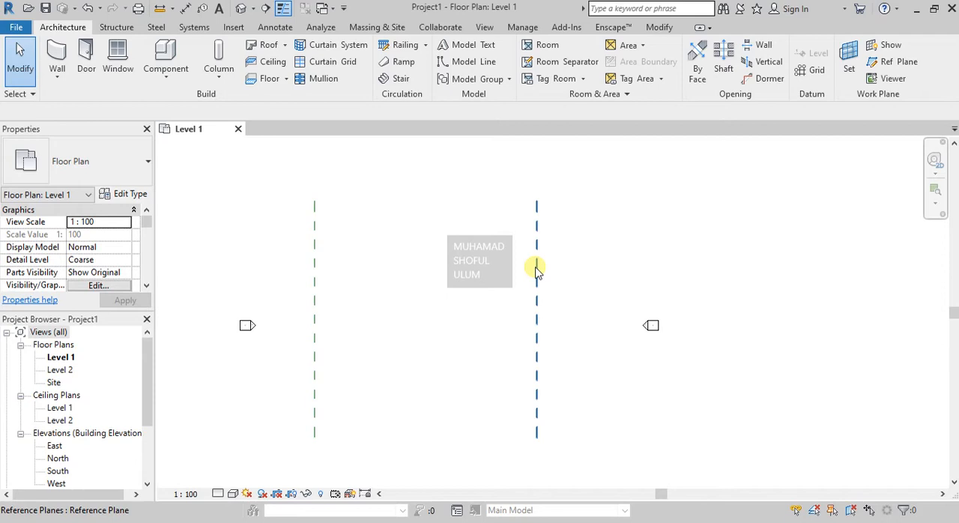
- Name the right-hand vertical reference plane "garis 1"
{"action": "left_click", "coordinate": [536, 270]}
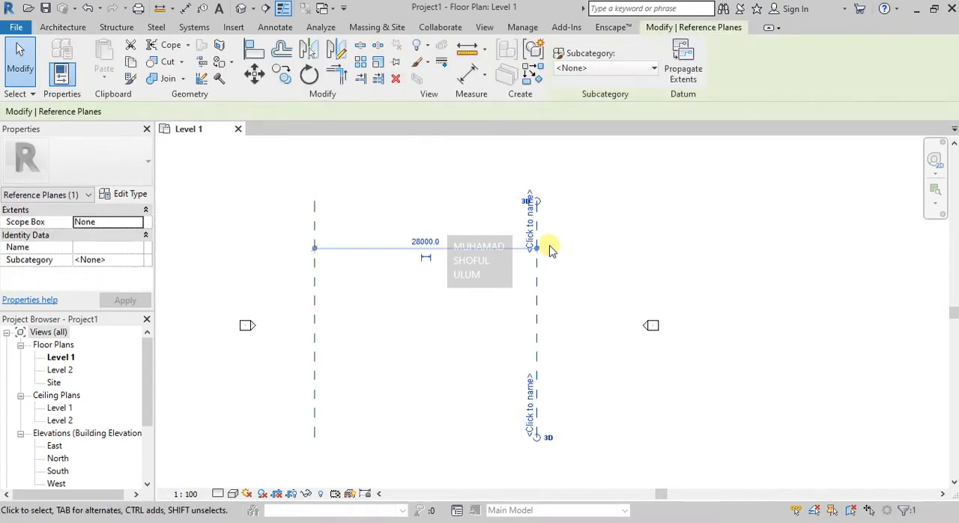
{"action": "left_click", "coordinate": [532, 231]}
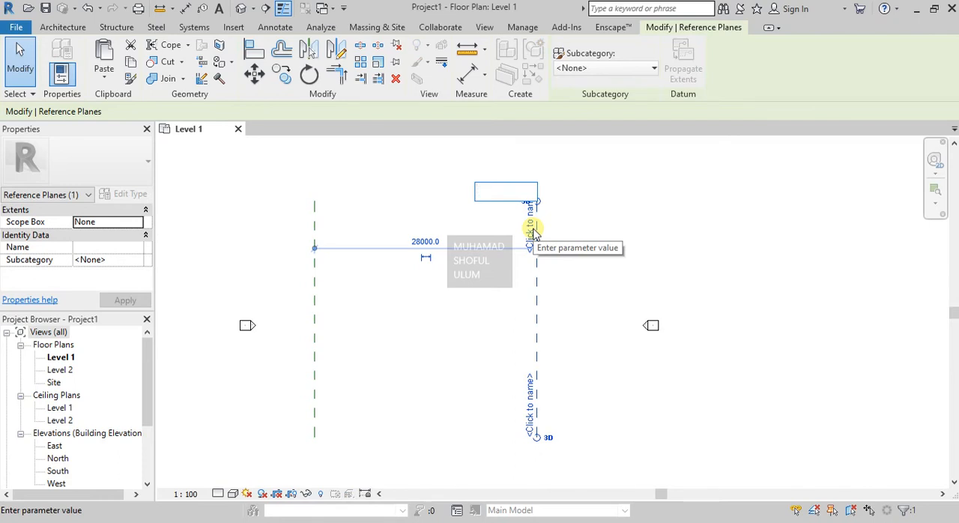
{"action": "type", "text": "garis 1"}
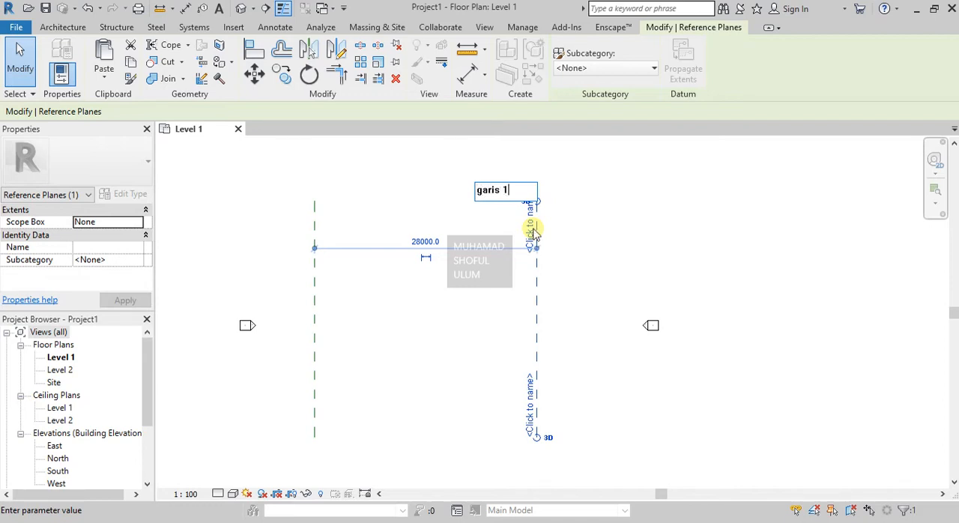
{"action": "key", "text": "Return"}
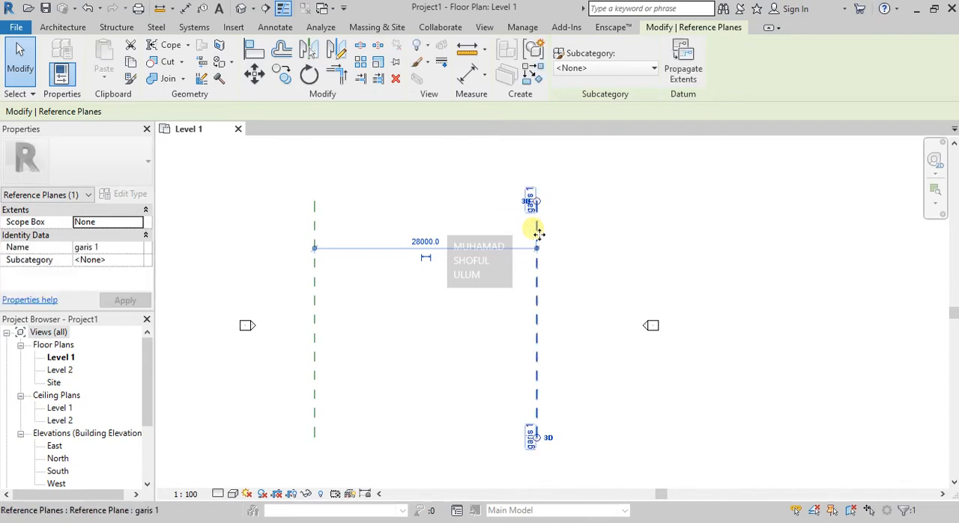
- Name the left-hand vertical reference plane "garis 2" and deselect it
{"action": "left_click", "coordinate": [315, 287]}
{"action": "left_click", "coordinate": [308, 231]}
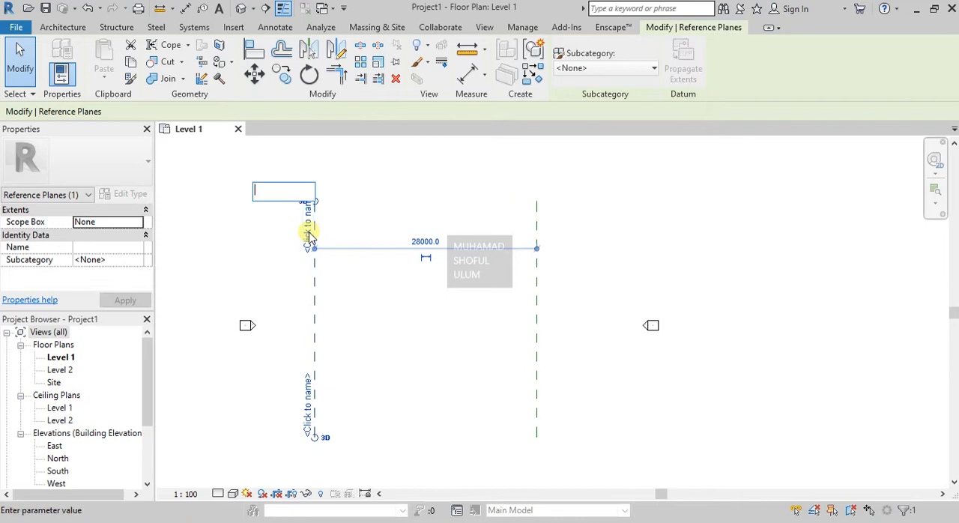
{"action": "type", "text": "garis 2"}
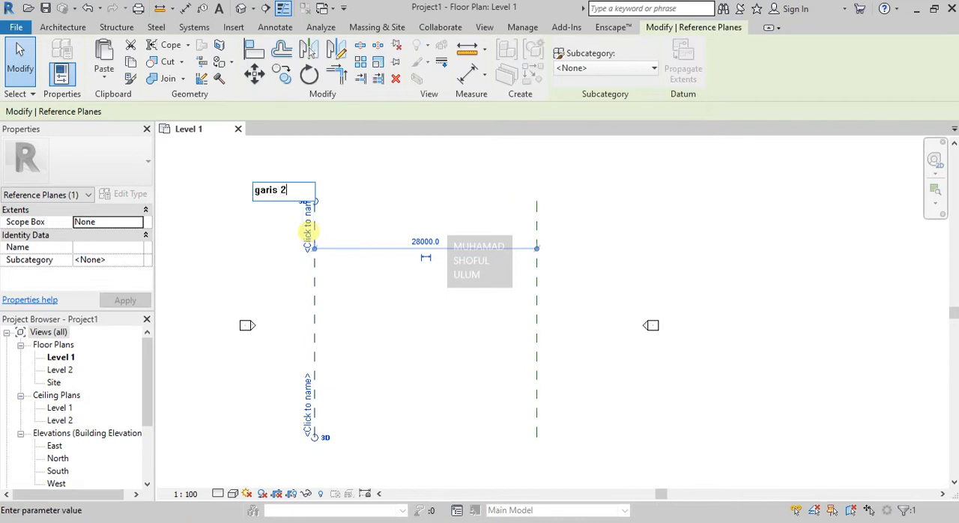
{"action": "key", "text": "Return"}
{"action": "left_click", "coordinate": [578, 255]}
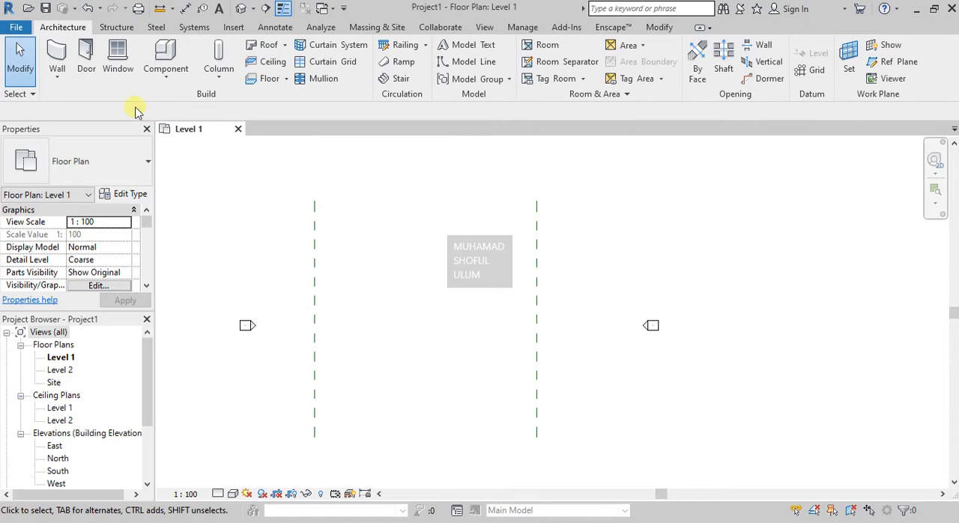
- Start a new in-place mass, dismiss the Show Mass notice and accept the name "Mass 1"
{"action": "left_click", "coordinate": [373, 27]}
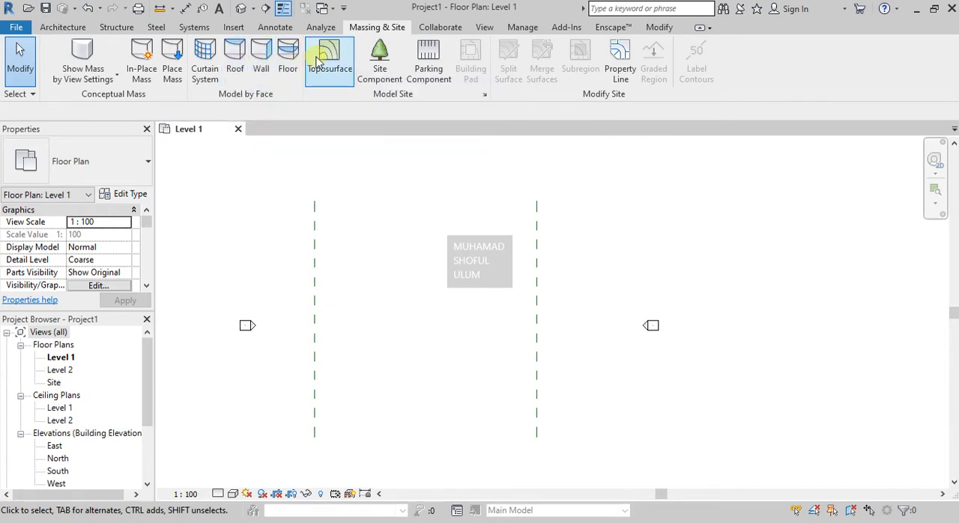
{"action": "left_click", "coordinate": [141, 71]}
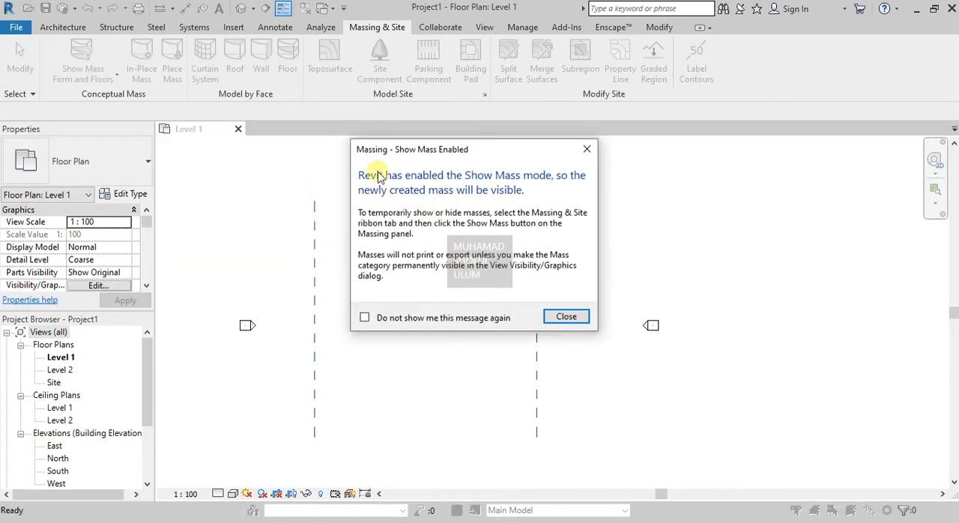
{"action": "left_click", "coordinate": [566, 318]}
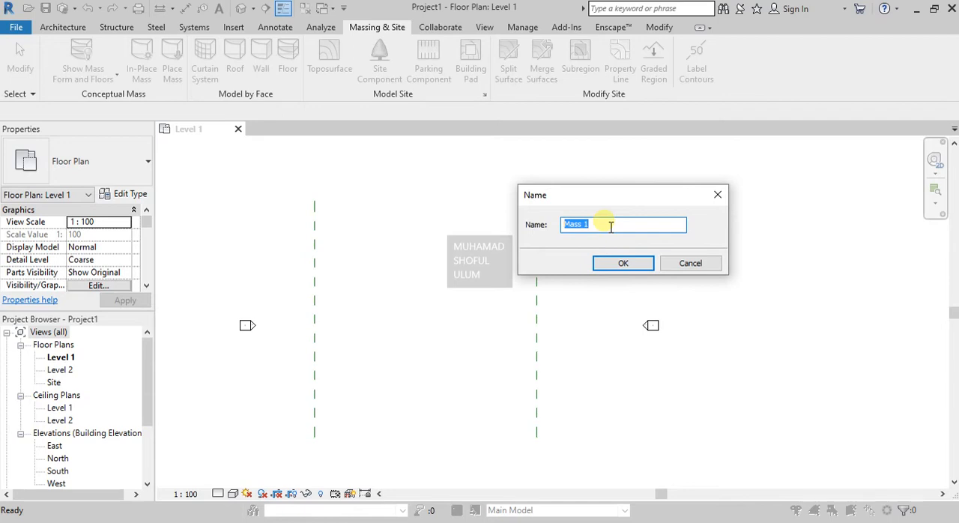
{"action": "left_click", "coordinate": [625, 264]}
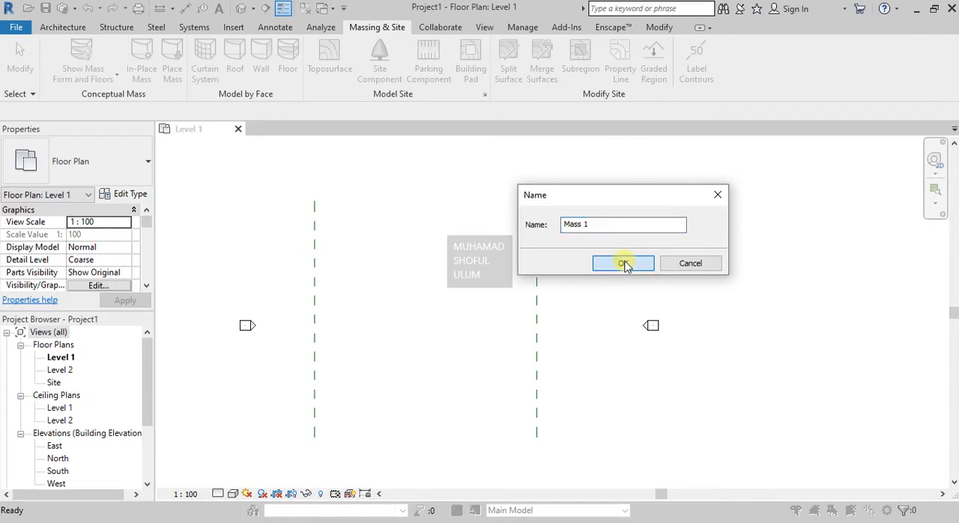
{"action": "left_click", "coordinate": [625, 264]}
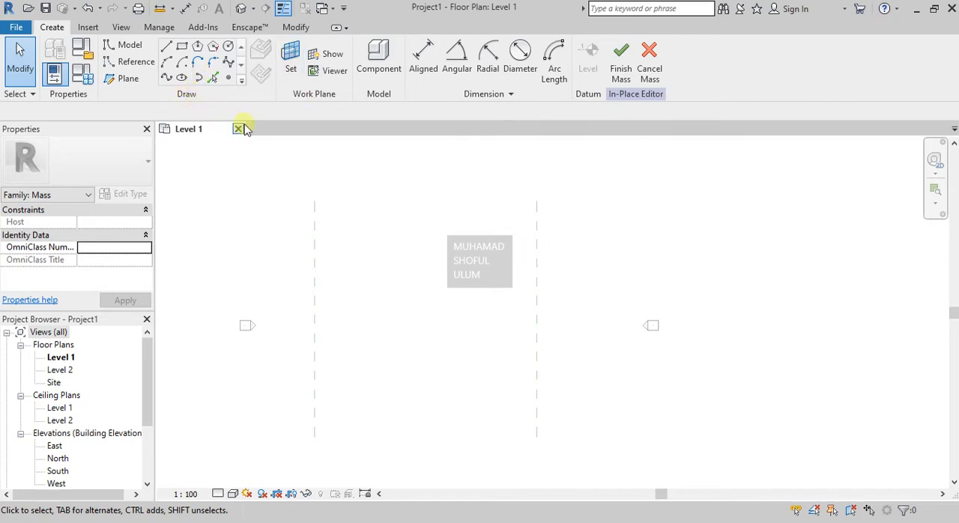
- Set the work plane to Reference Plane : garis 1 and open the East elevation for sketching
{"action": "left_click", "coordinate": [291, 57]}
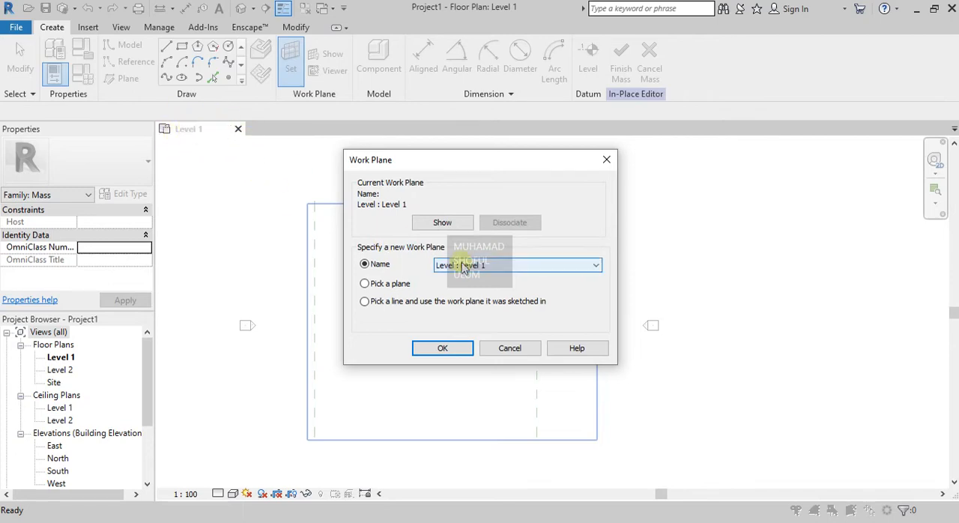
{"action": "left_click", "coordinate": [513, 268]}
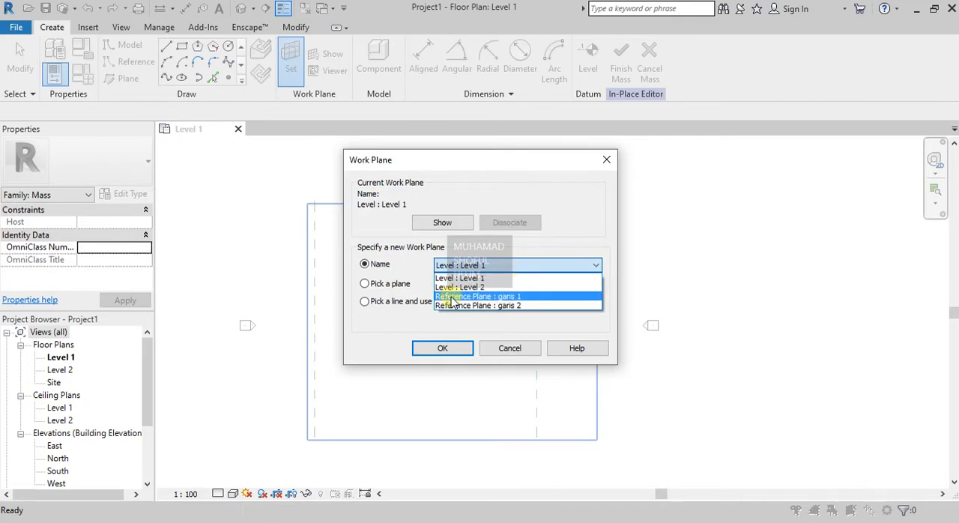
{"action": "left_click", "coordinate": [503, 298]}
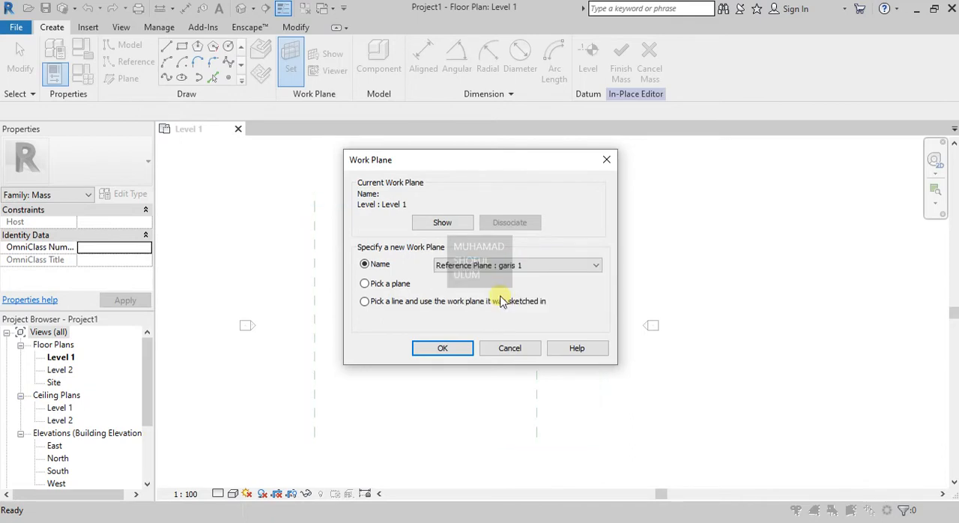
{"action": "left_click", "coordinate": [443, 348]}
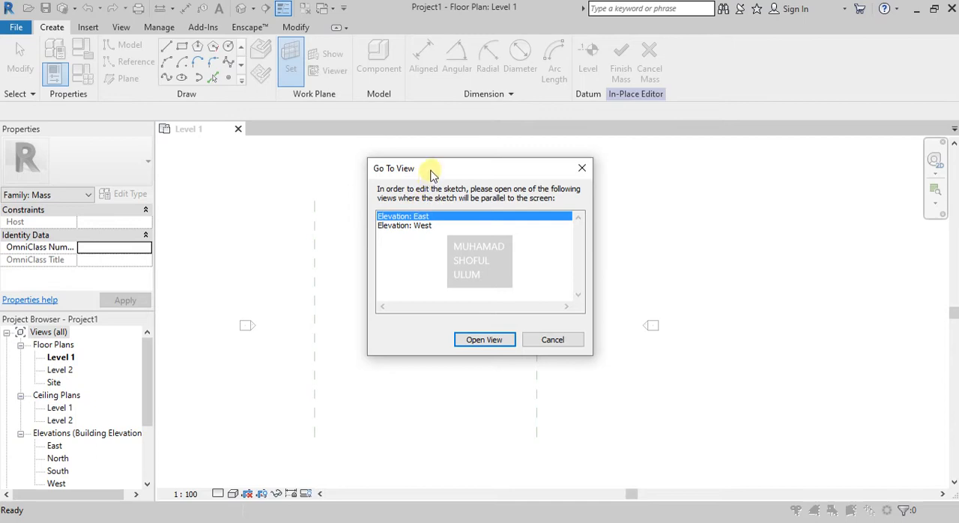
{"action": "left_click_drag", "start_coordinate": [433, 172], "coordinate": [452, 178]}
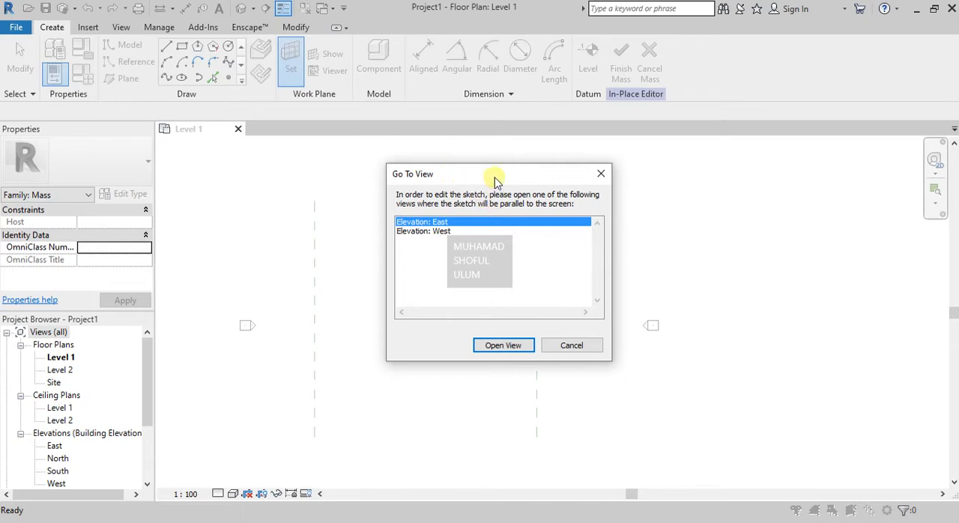
{"action": "left_click_drag", "start_coordinate": [495, 180], "coordinate": [760, 239]}
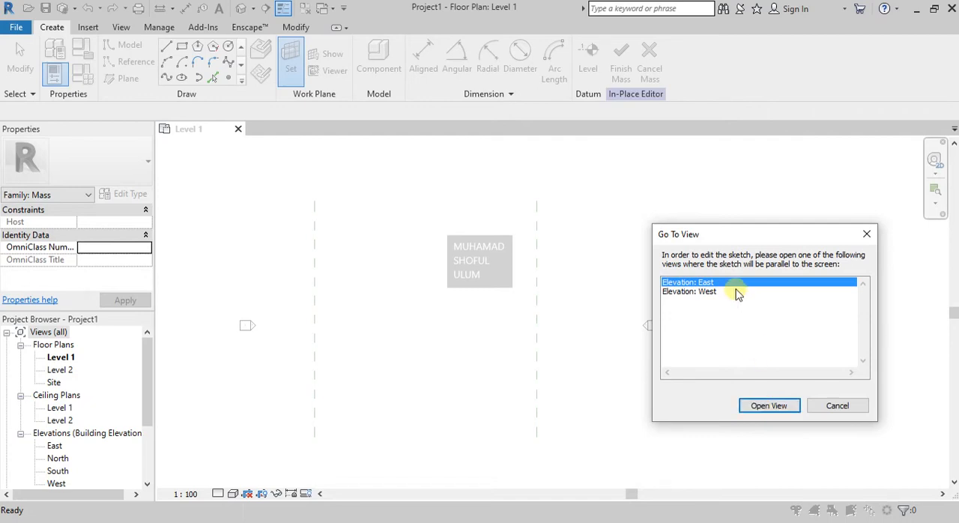
{"action": "left_click", "coordinate": [761, 409]}
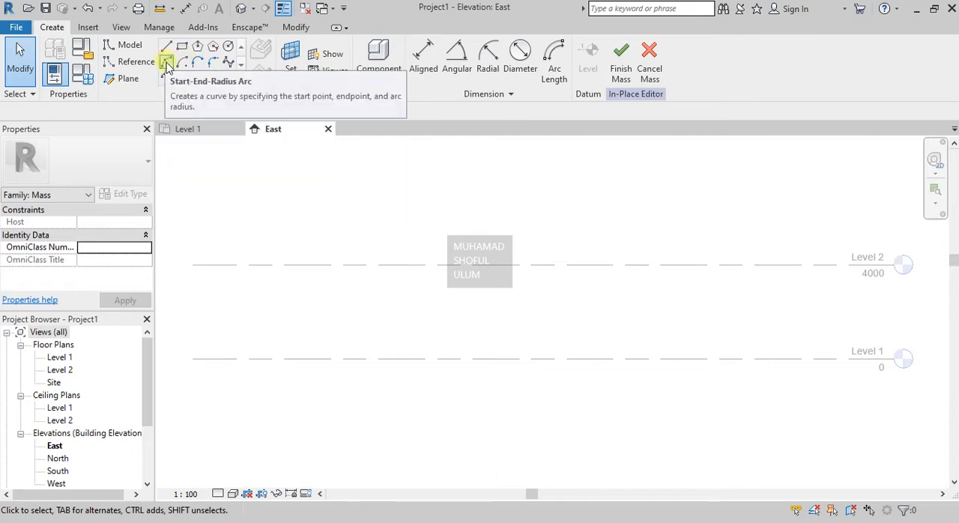
- Draw a gently curved, nearly upright start-end-radius arc as a model line, from Level 1 up to a point above Level 2
{"action": "left_click", "coordinate": [167, 63]}
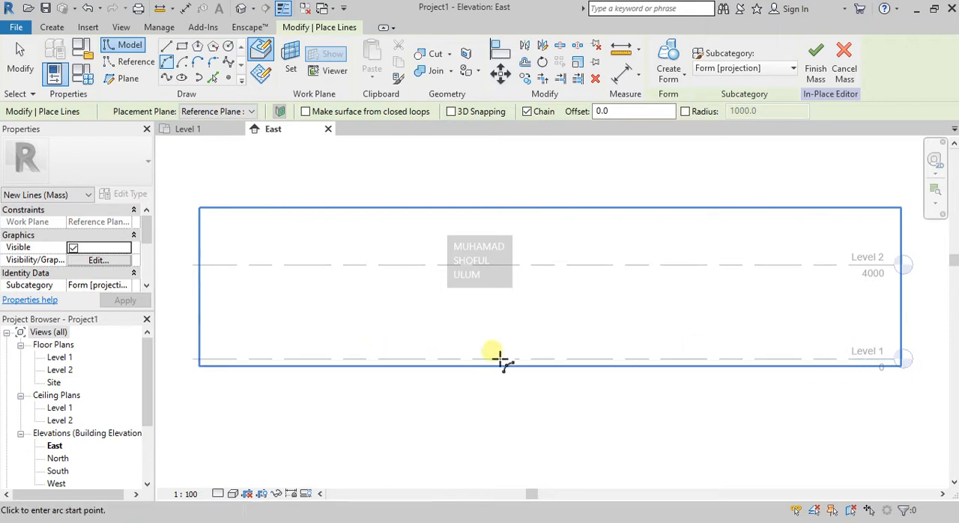
{"action": "left_click", "coordinate": [342, 360]}
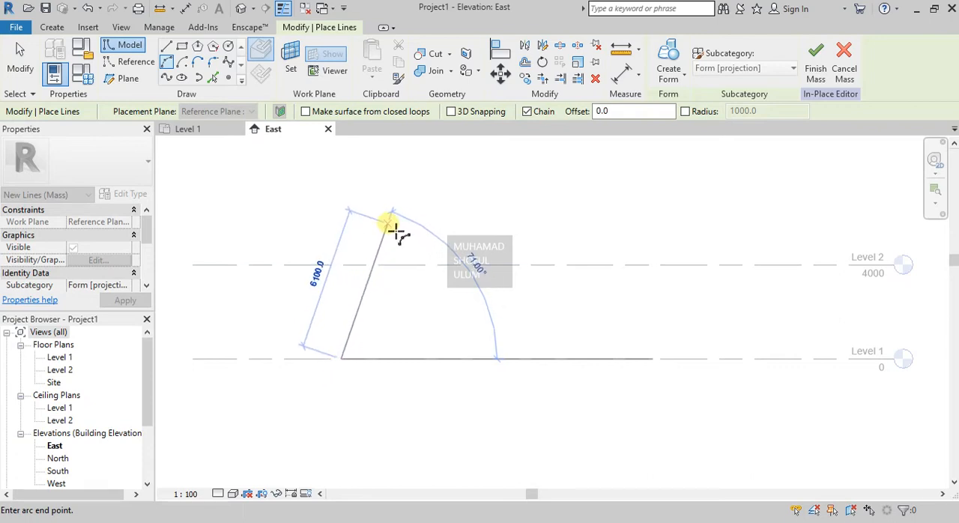
{"action": "left_click", "coordinate": [369, 225]}
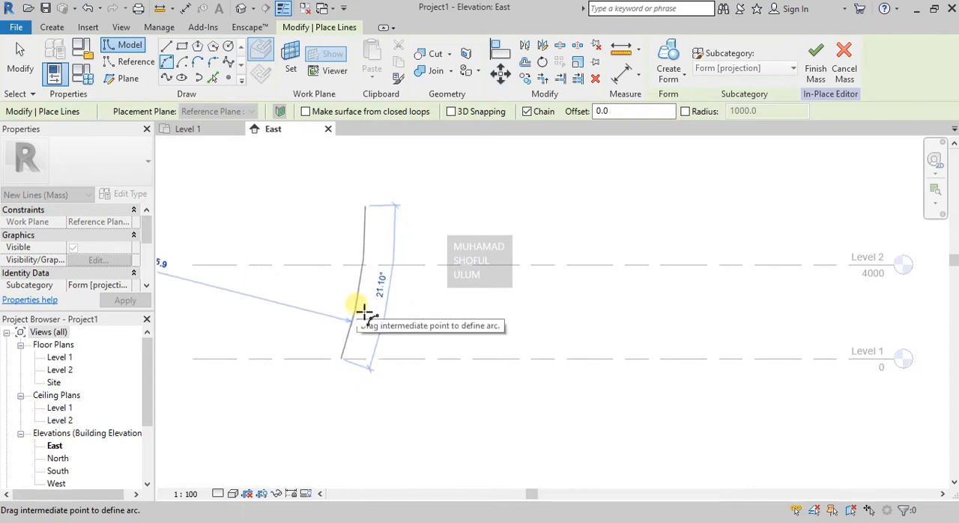
{"action": "left_click", "coordinate": [364, 314]}
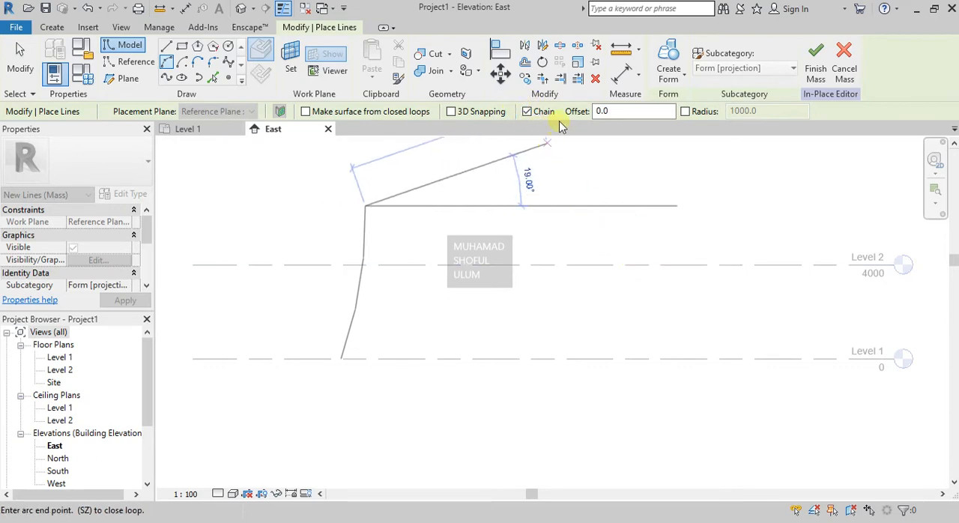
- Chain a shallow upward-bowed top arc from the first arc's upper end, about 11800 mm long with a radius of about 15425 mm
{"action": "left_click", "coordinate": [528, 111]}
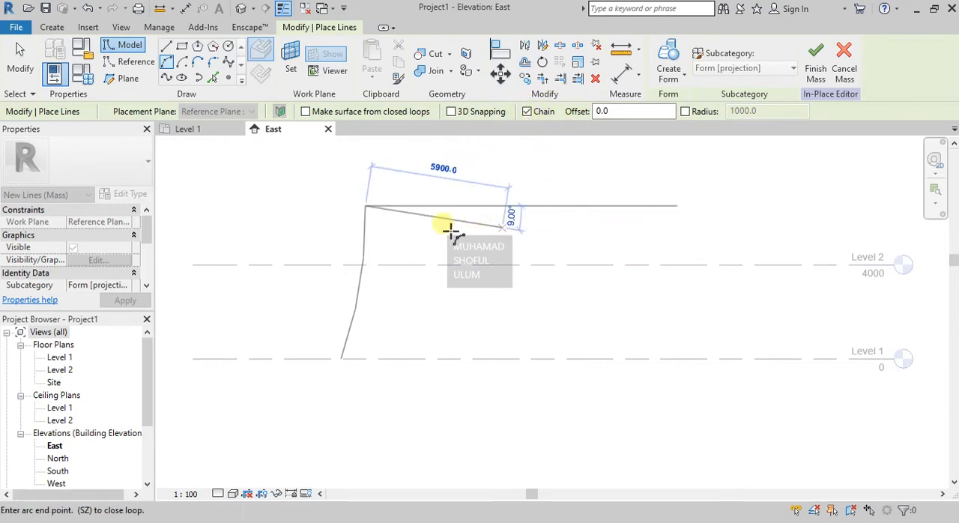
{"action": "left_click", "coordinate": [368, 207]}
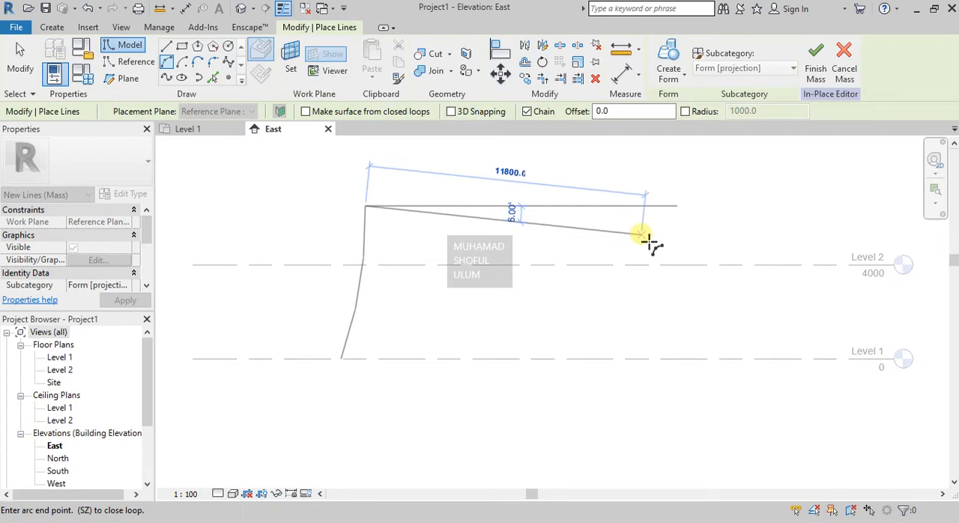
{"action": "left_click", "coordinate": [646, 234]}
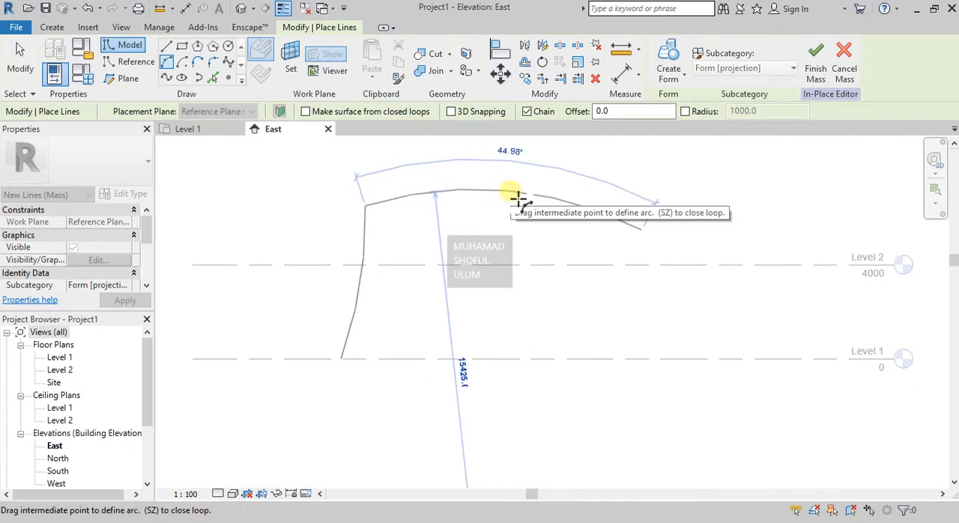
{"action": "left_click", "coordinate": [517, 193]}
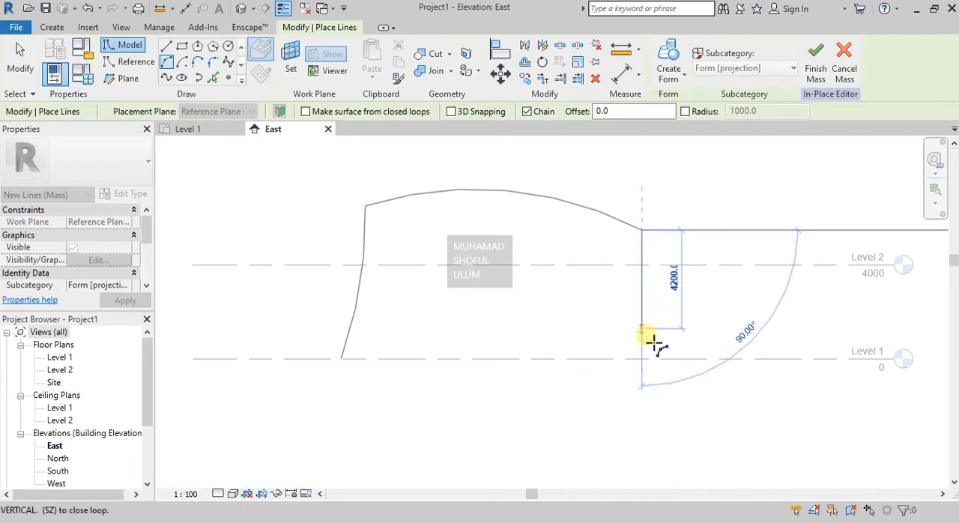
- Continue with an inward-curving right-side arc from the top arc's end down to Level 1, radius about 8540 mm, and end the chain
{"action": "left_click", "coordinate": [620, 363]}
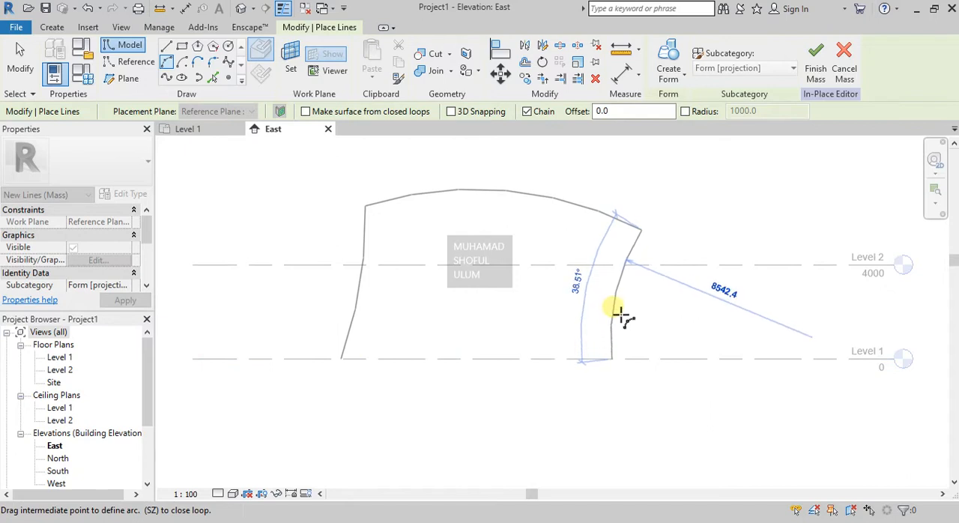
{"action": "left_click", "coordinate": [620, 315]}
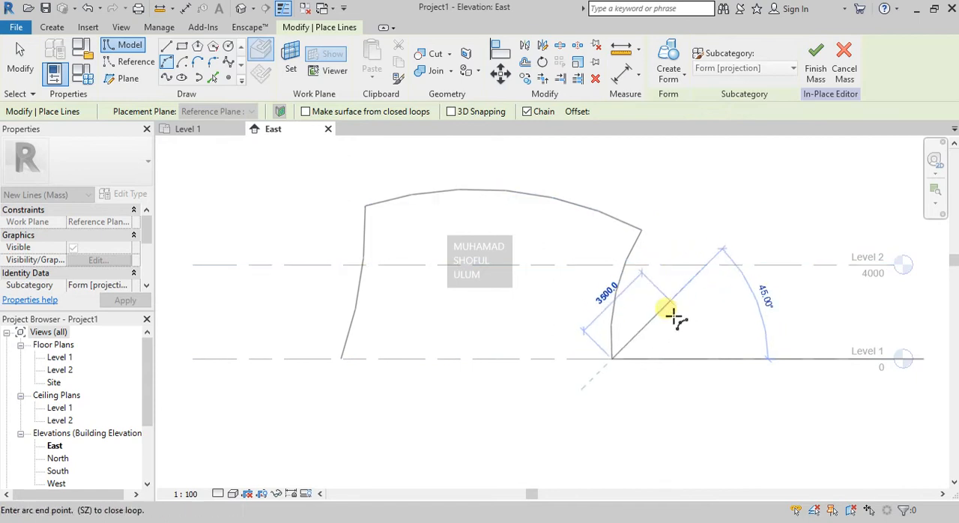
{"action": "key", "text": "Escape"}
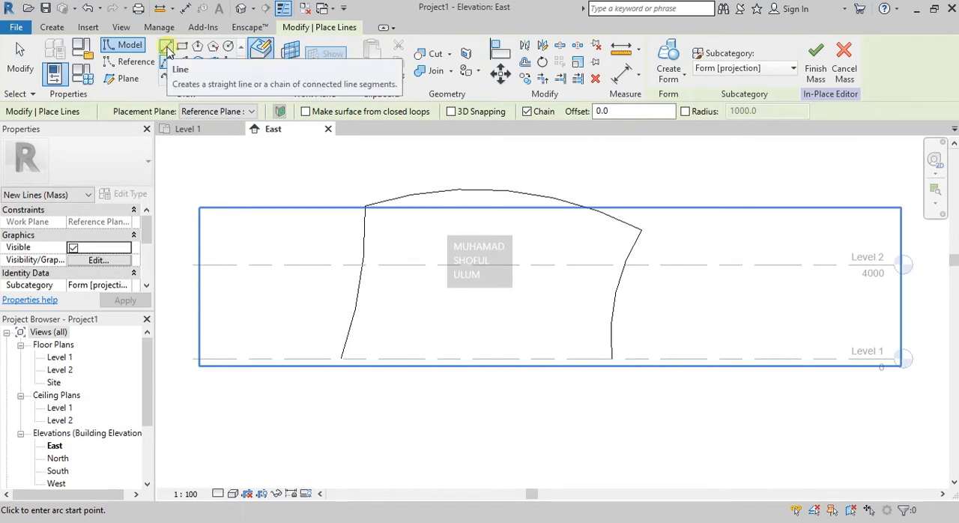
- Close the profile with a straight model line along Level 1 between the lower ends of the two side arcs
{"action": "key", "text": "Escape"}
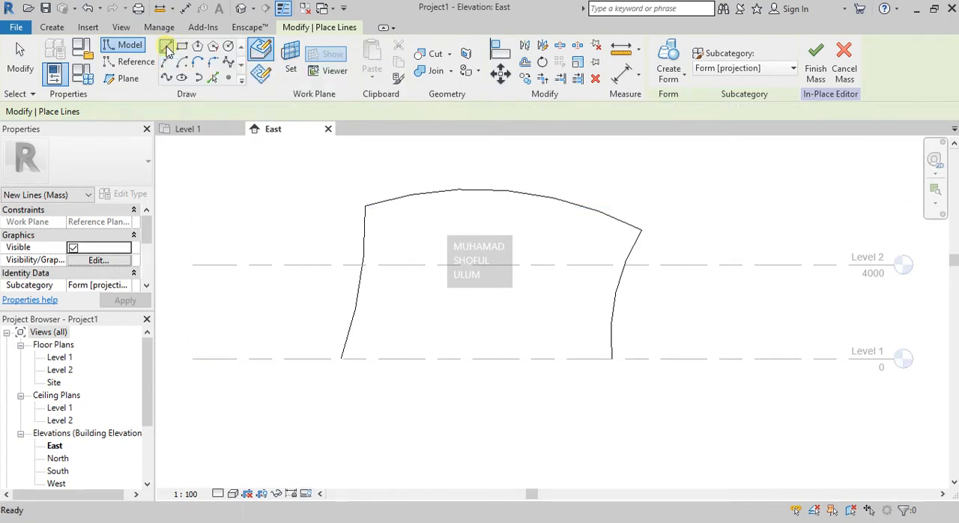
{"action": "left_click", "coordinate": [342, 361]}
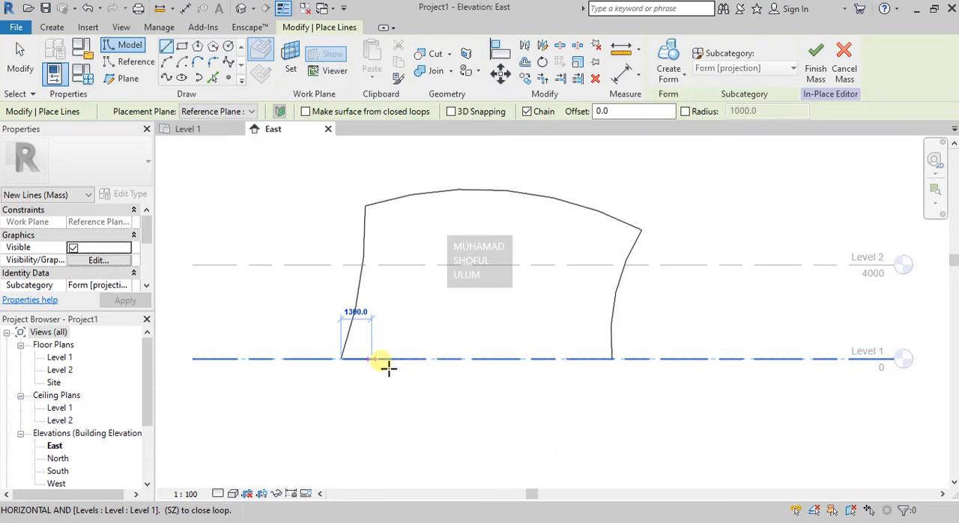
{"action": "left_click", "coordinate": [621, 363]}
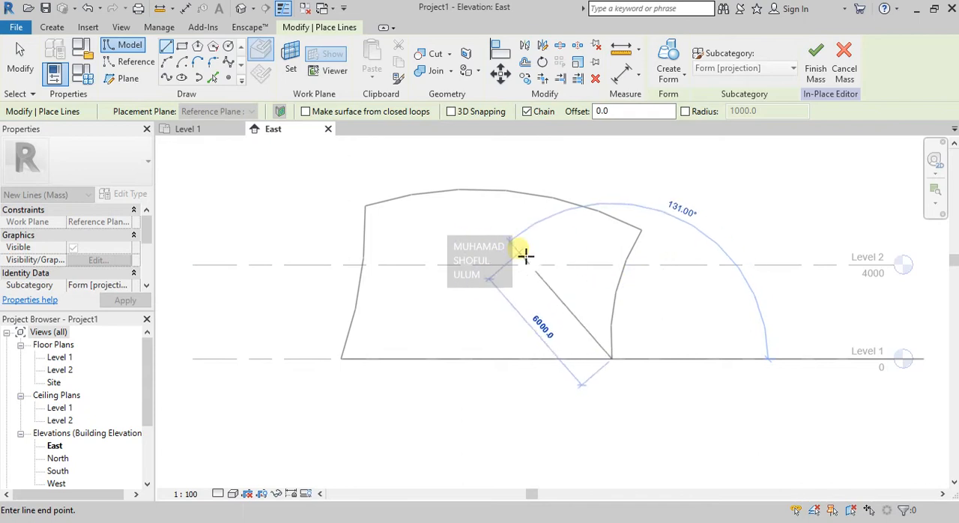
{"action": "key", "text": "Escape"}
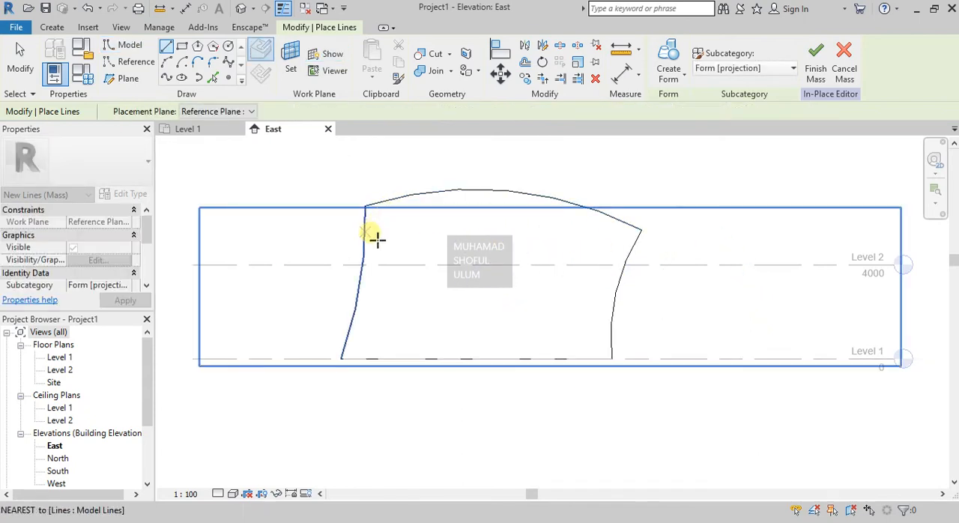
{"action": "key", "text": "Escape"}
- Check the closed profile by selecting it as a chain of connected lines, and deselect it
{"action": "key", "text": "Tab"}
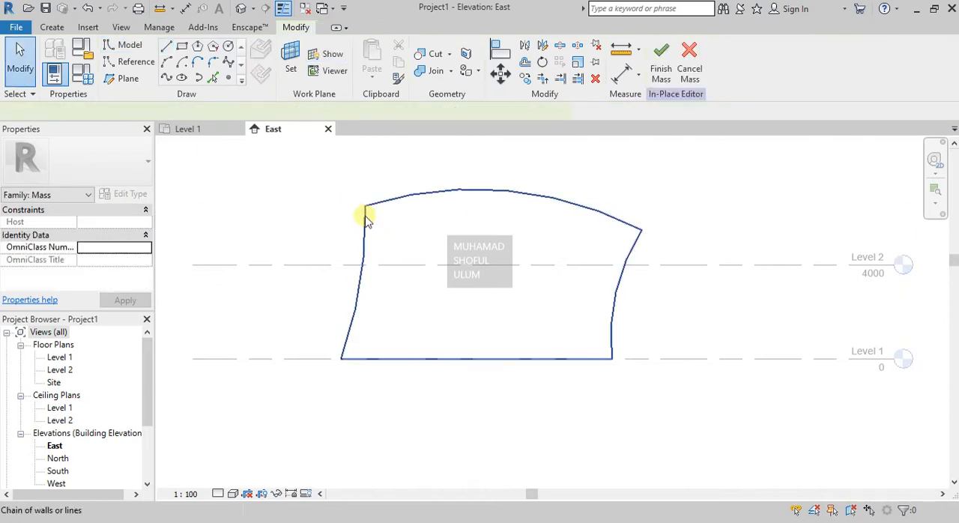
{"action": "left_click", "coordinate": [367, 216]}
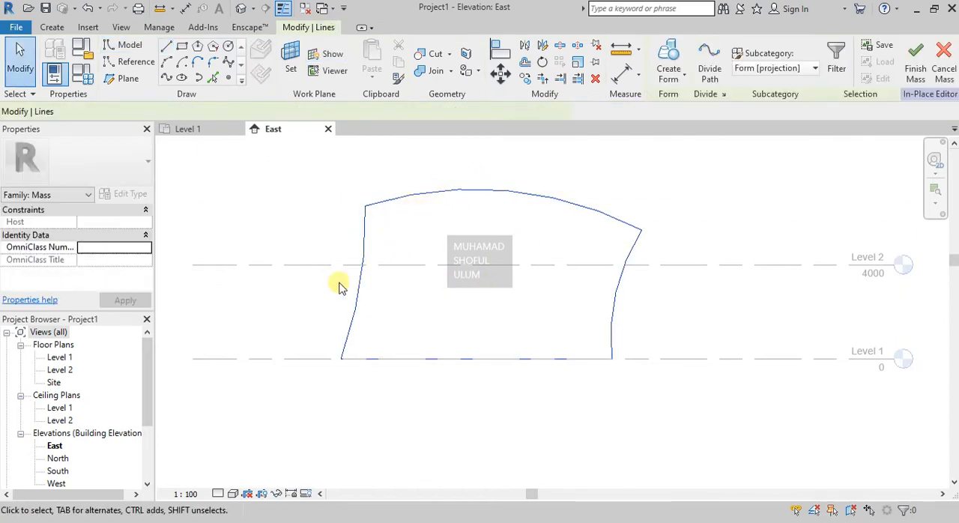
{"action": "left_click", "coordinate": [299, 227]}
{"action": "key", "text": "Tab"}
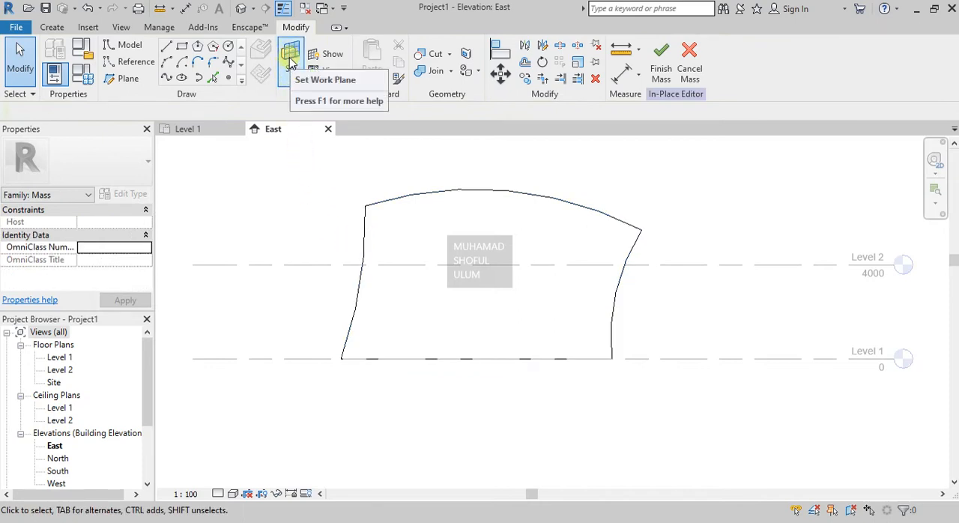
- Check the current work plane, and open the 3D view to inspect the profile
{"action": "left_click", "coordinate": [290, 60]}
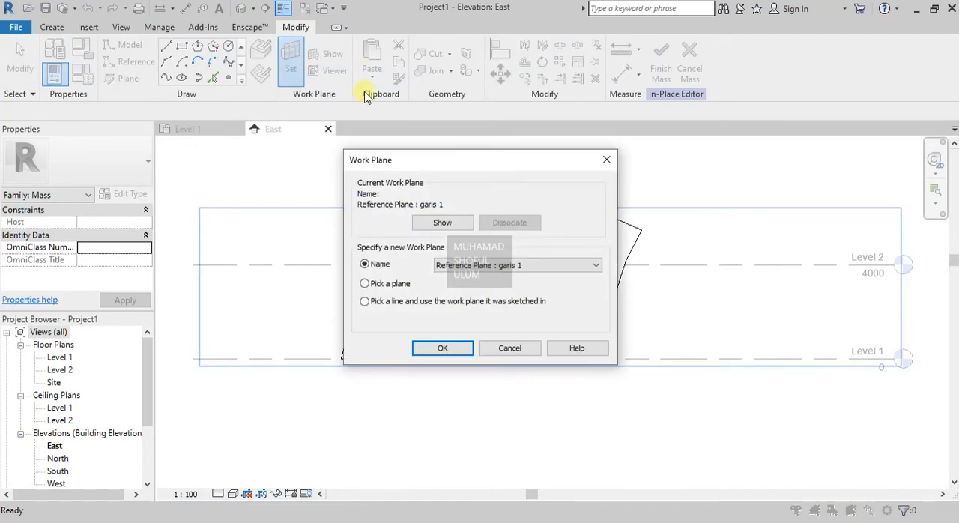
{"action": "key", "text": "Return"}
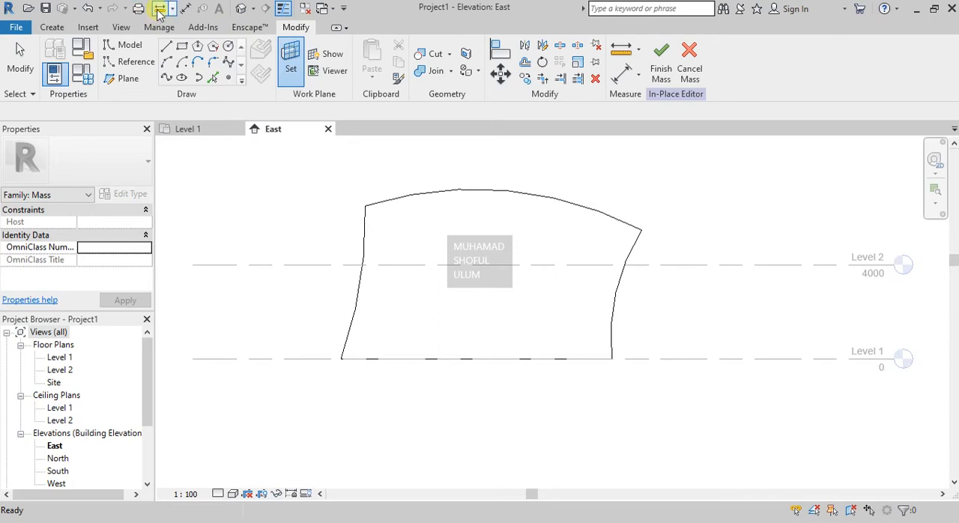
{"action": "left_click", "coordinate": [240, 11]}
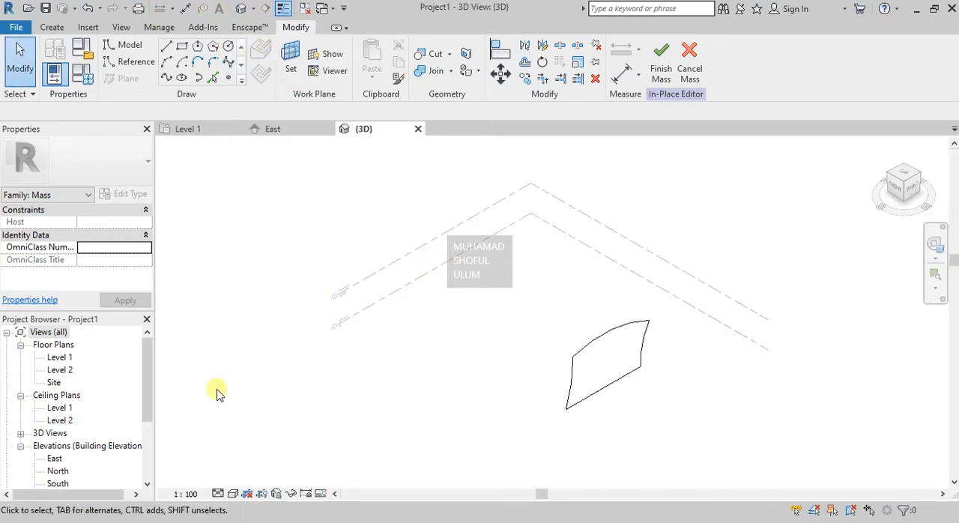
{"action": "left_click", "coordinate": [20, 435]}
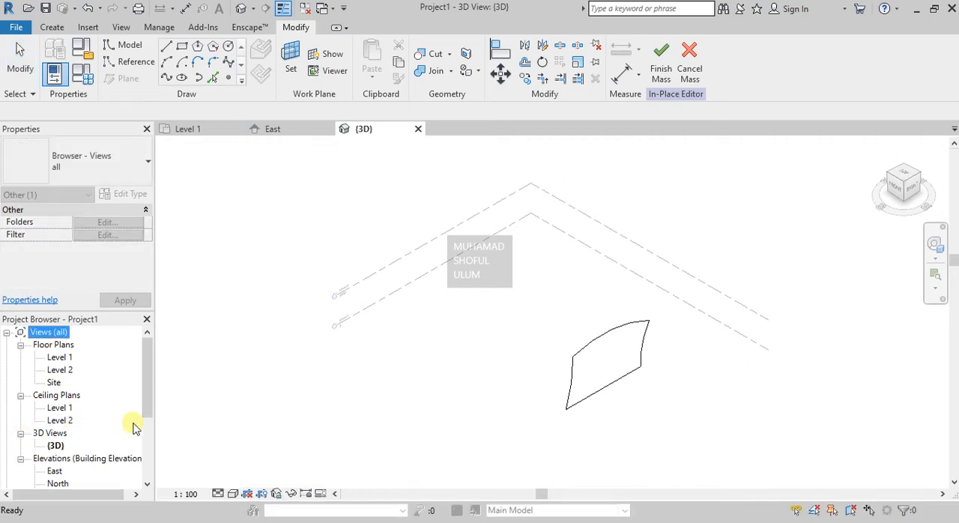
{"action": "scroll", "coordinate": [571, 303], "scroll_direction": "down", "scroll_amount": 1}
{"action": "scroll", "coordinate": [571, 304], "scroll_direction": "down", "scroll_amount": 1}
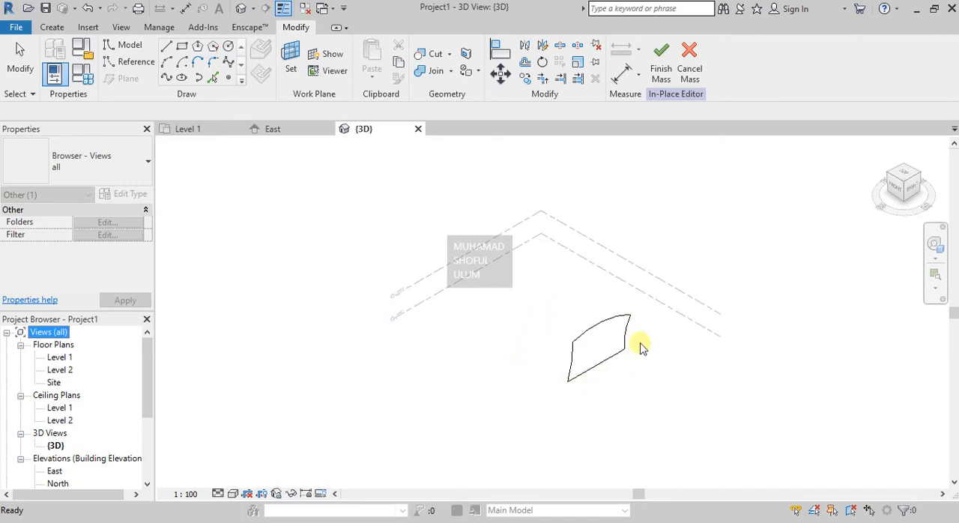
{"action": "scroll", "coordinate": [642, 345], "scroll_direction": "up", "scroll_amount": 2}
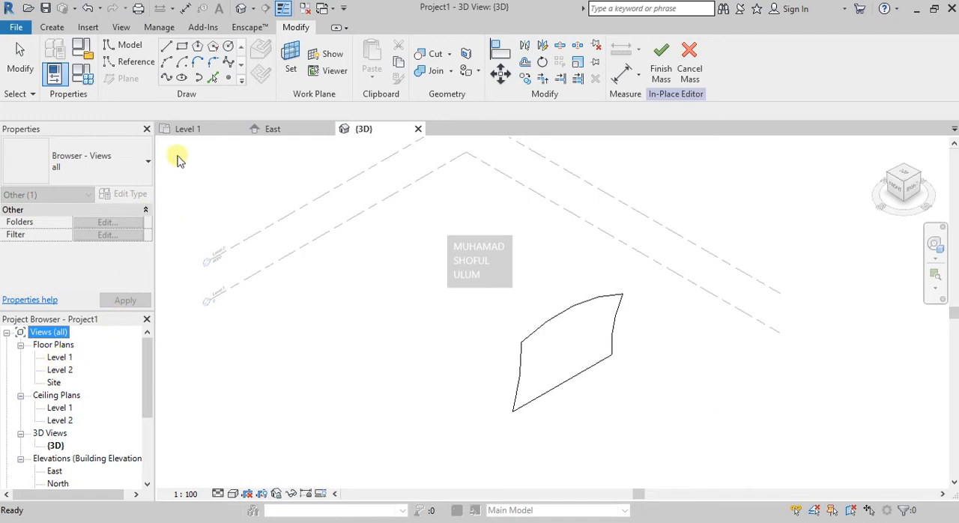
- Check the profile's position on its reference plane in the Level 1 plan and 3D view, and return to the East elevation
{"action": "left_click", "coordinate": [187, 129]}
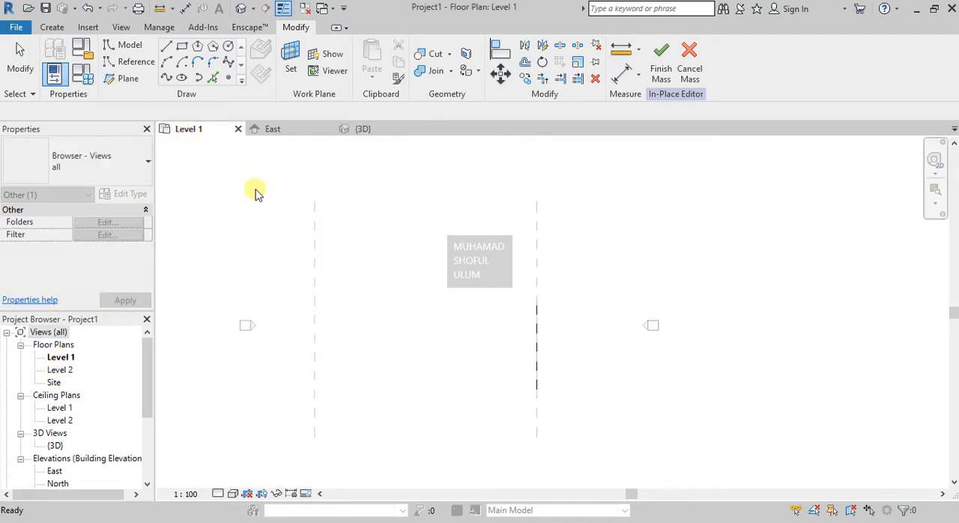
{"action": "left_click", "coordinate": [535, 322]}
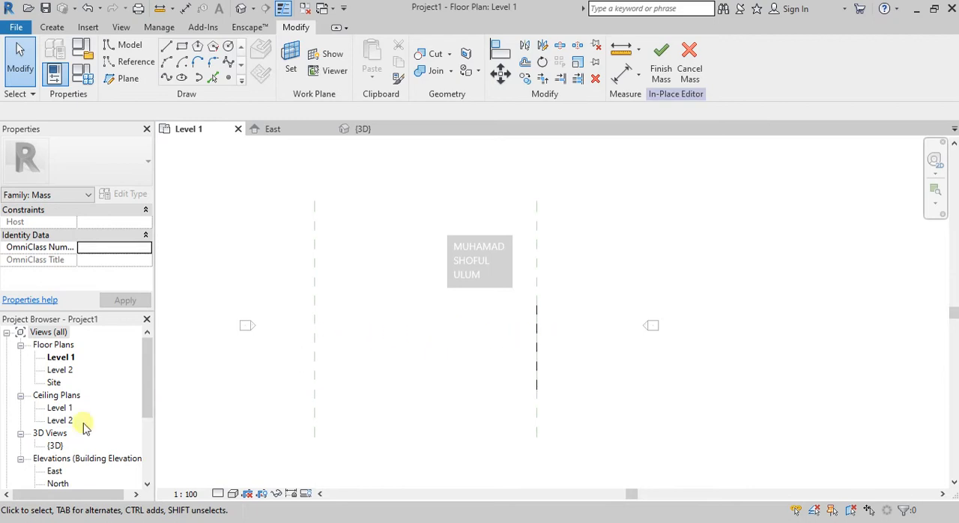
{"action": "left_click", "coordinate": [356, 129]}
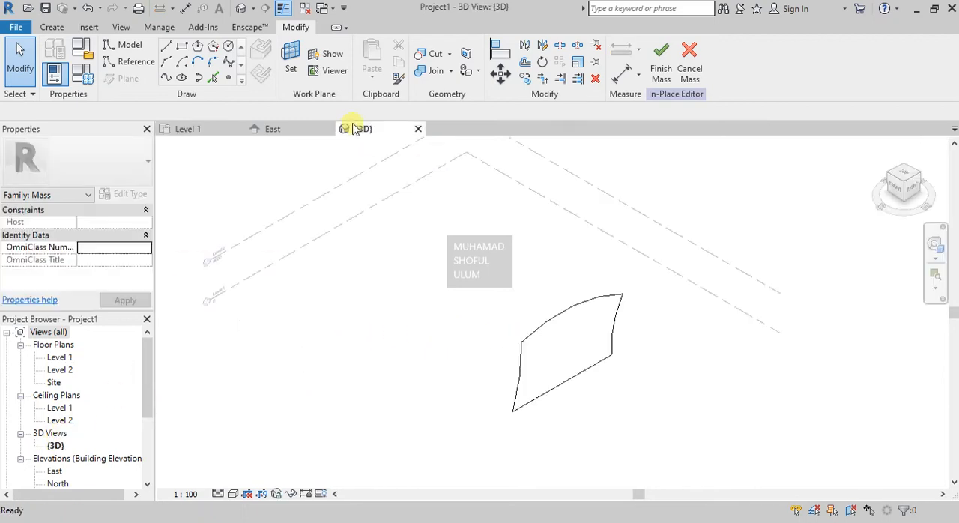
{"action": "left_click", "coordinate": [297, 131]}
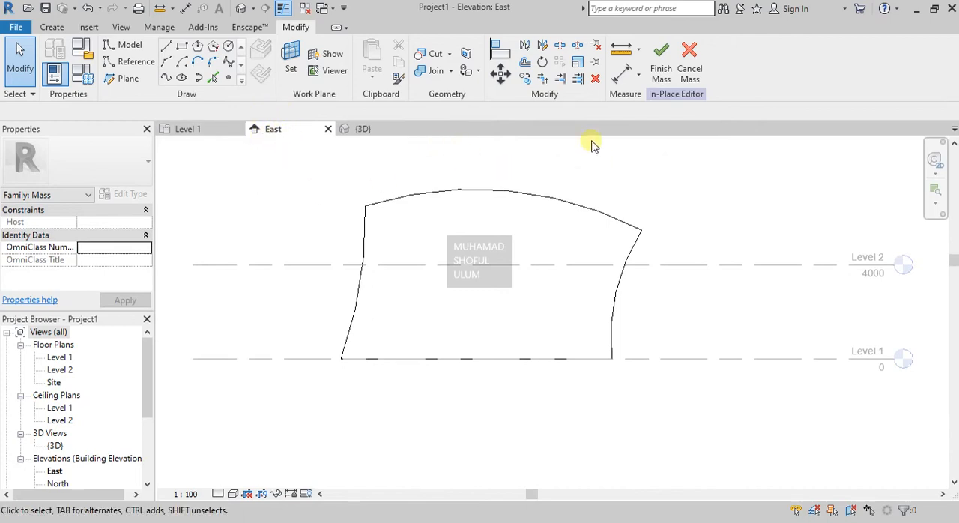
- Set the work plane to Reference Plane : garis 2
{"action": "left_click", "coordinate": [291, 62]}
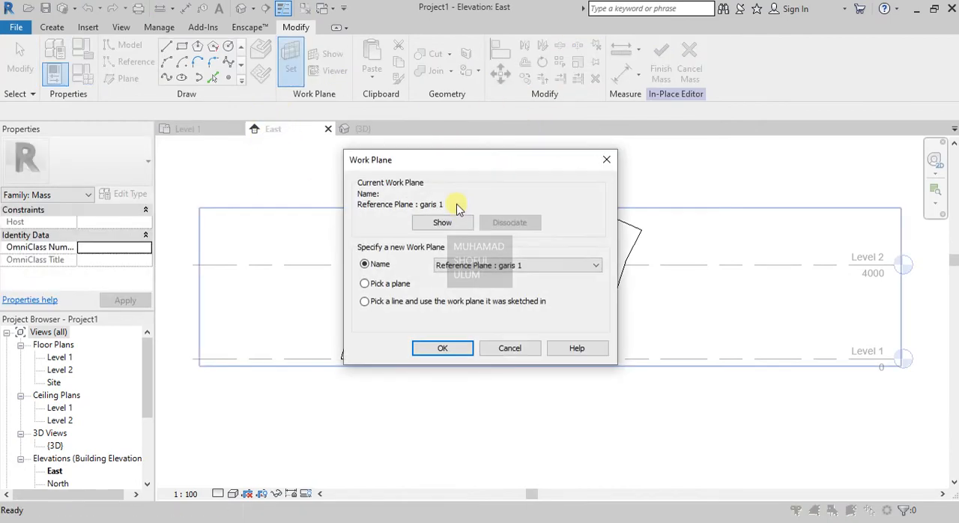
{"action": "left_click", "coordinate": [500, 266]}
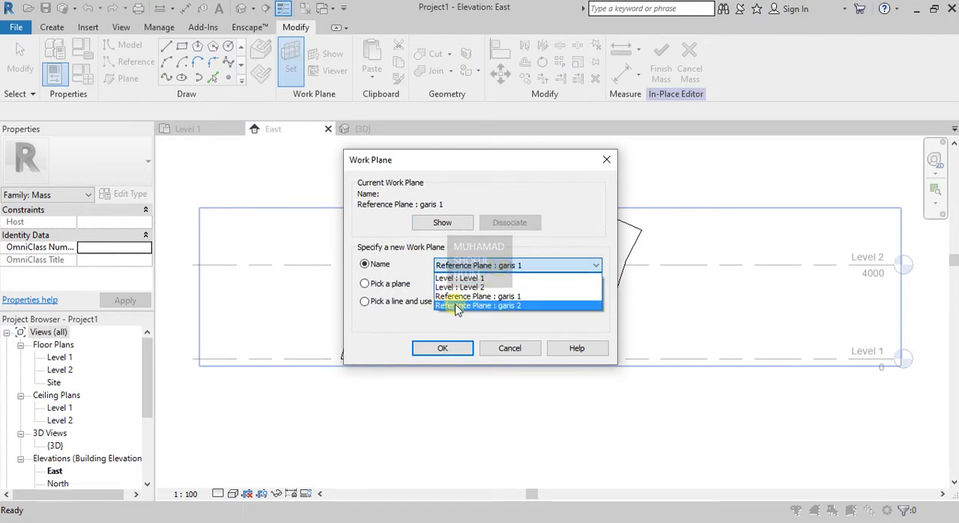
{"action": "left_click", "coordinate": [520, 306]}
{"action": "left_click", "coordinate": [446, 348]}
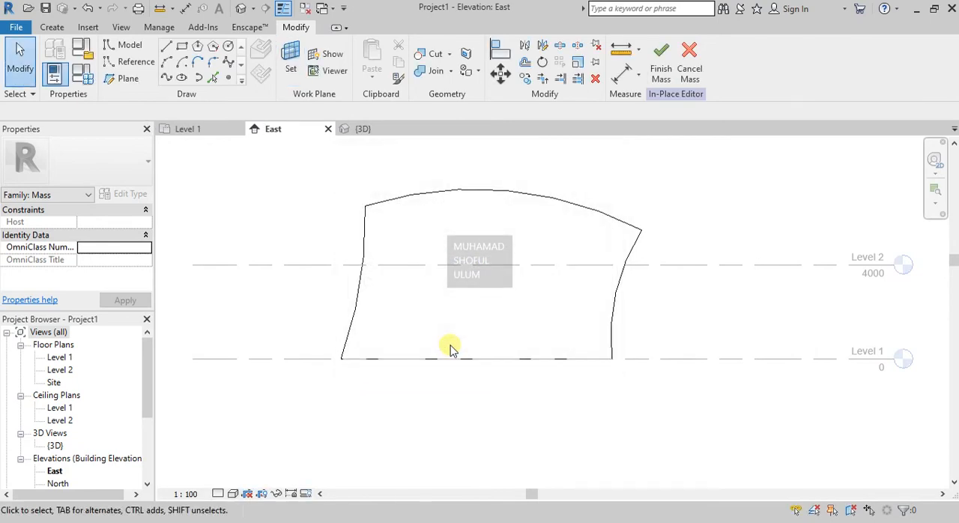
- Draw the second profile's left side as a start-end-radius arc rising about 5700 mm from Level 1, bowed inward with a radius of about 6600 mm
{"action": "left_click", "coordinate": [168, 65]}
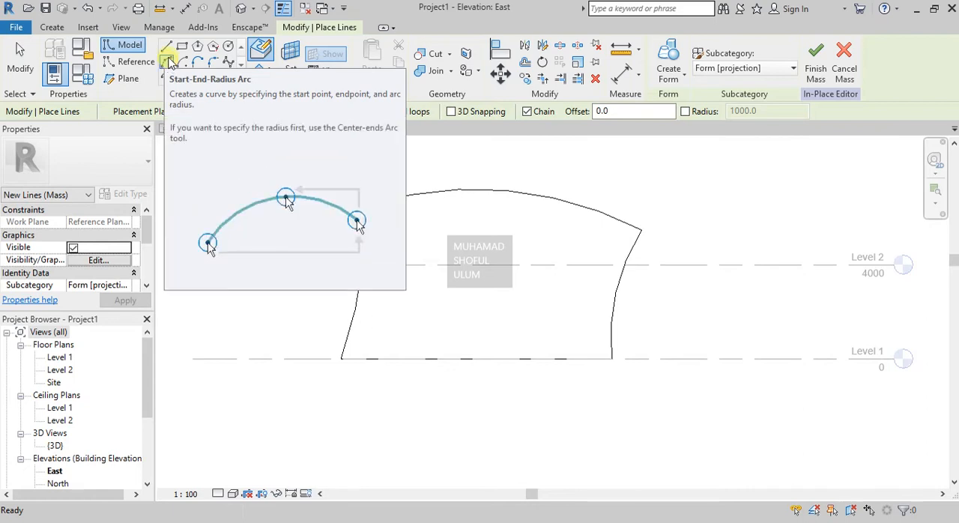
{"action": "left_click", "coordinate": [359, 364]}
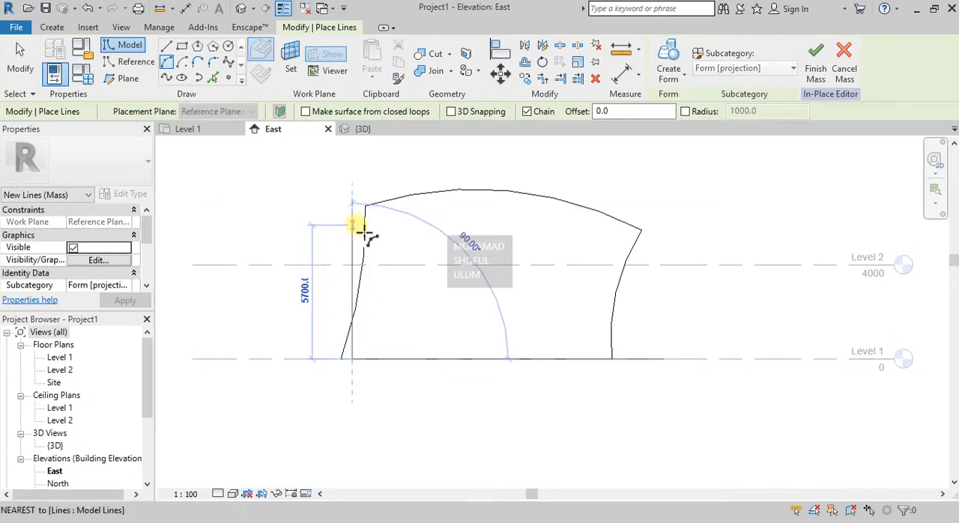
{"action": "scroll", "coordinate": [353, 215], "scroll_direction": "up", "scroll_amount": 2}
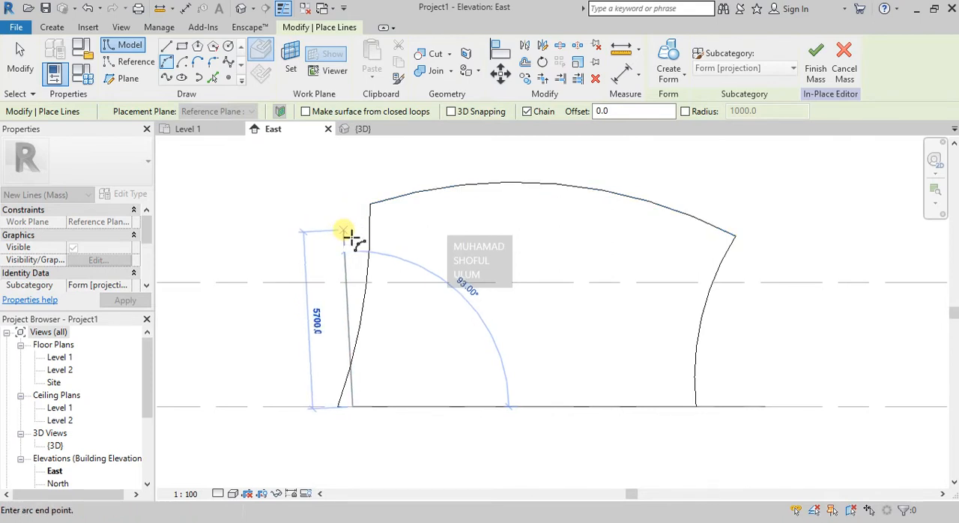
{"action": "left_click", "coordinate": [345, 232]}
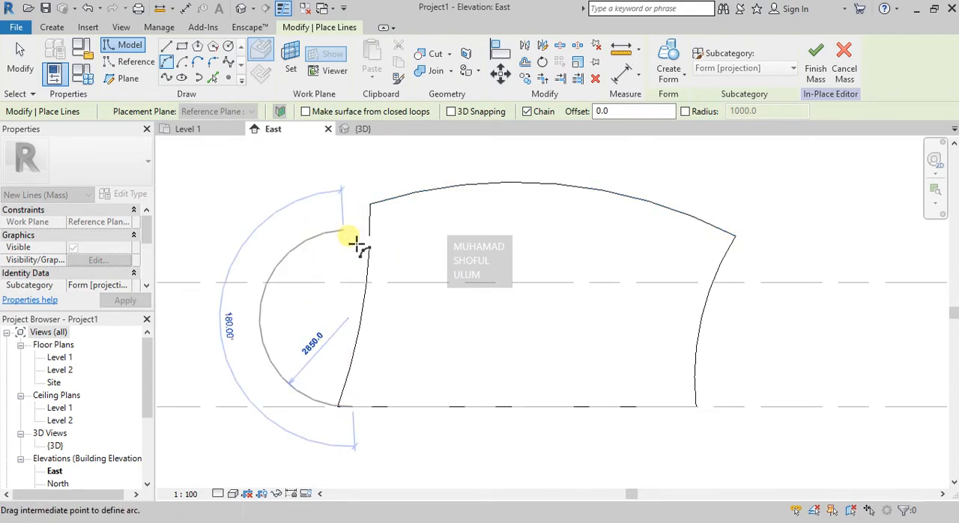
{"action": "left_click", "coordinate": [372, 328]}
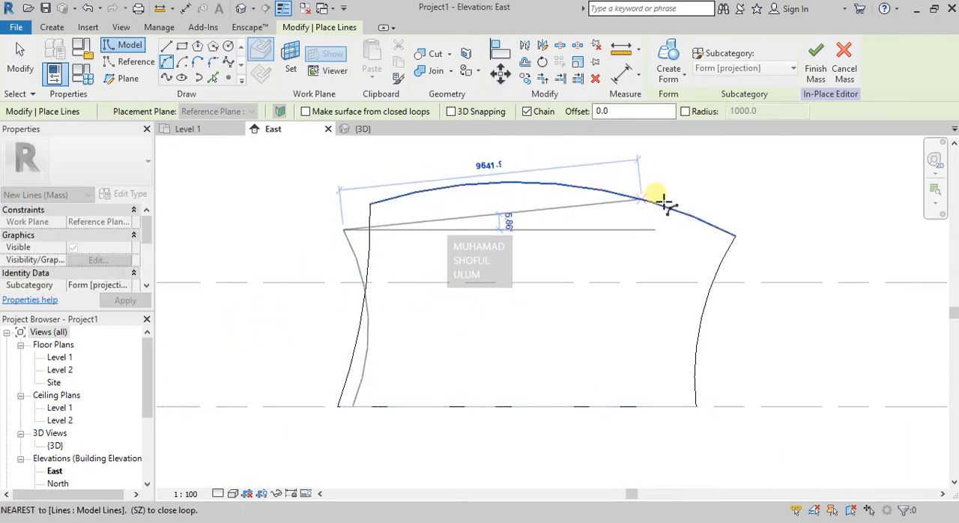
- Draw the second profile's upward-bowed top arc and its inward-bowed right arc, about 6300 mm high down to Level 1 with a radius of about 9160 mm
{"action": "left_click", "coordinate": [721, 224]}
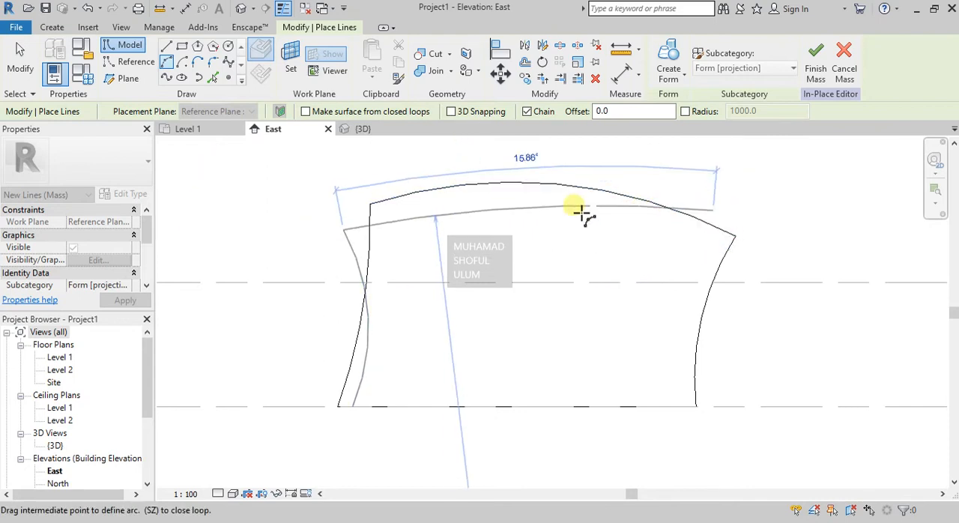
{"action": "left_click", "coordinate": [514, 197]}
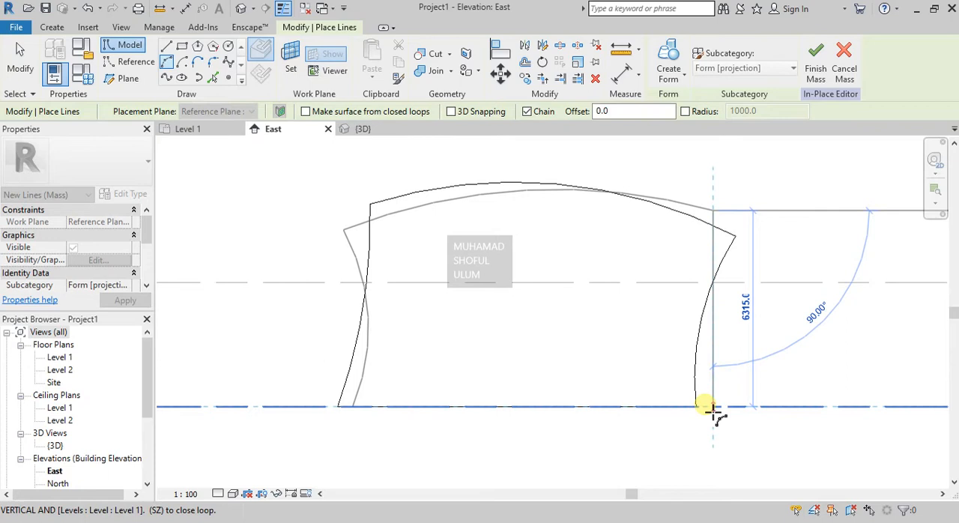
{"action": "left_click", "coordinate": [715, 412]}
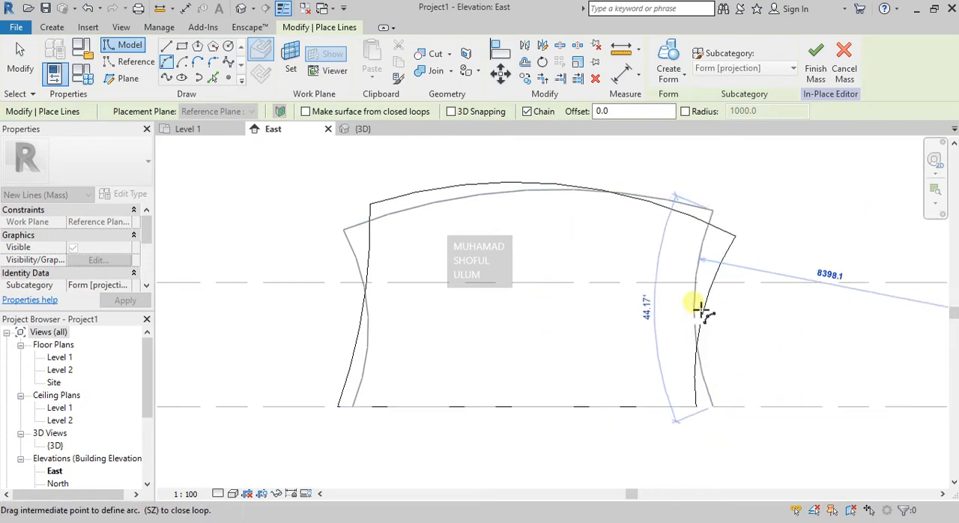
{"action": "left_click", "coordinate": [716, 260]}
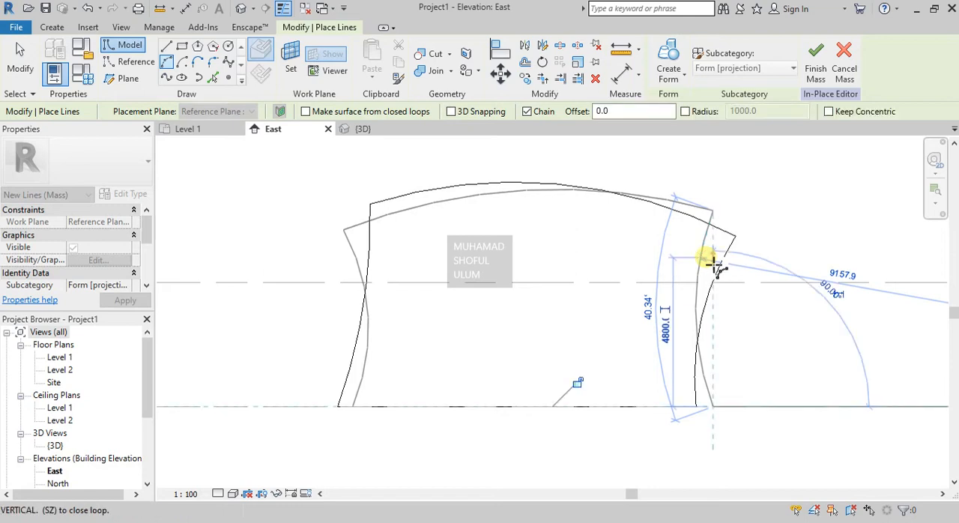
{"action": "key", "text": "Escape"}
{"action": "key", "text": "Escape"}
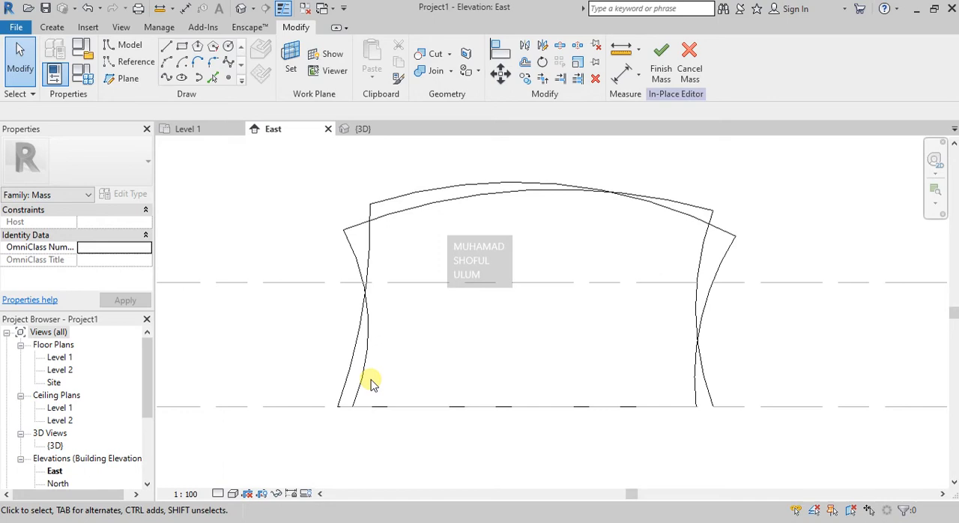
- Draw the second profile's bottom line along Level 1 from its left corner, about 11040 mm long
{"action": "left_click", "coordinate": [166, 45]}
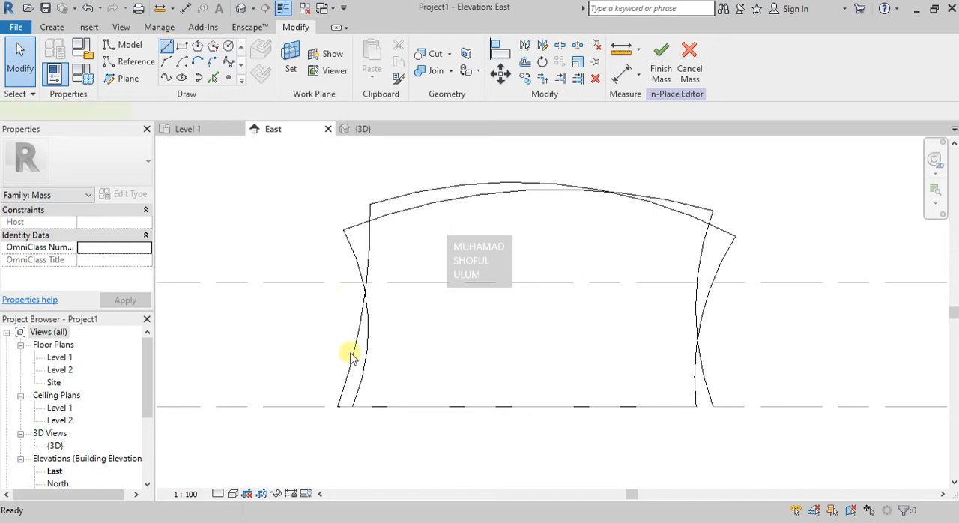
{"action": "left_click", "coordinate": [352, 407]}
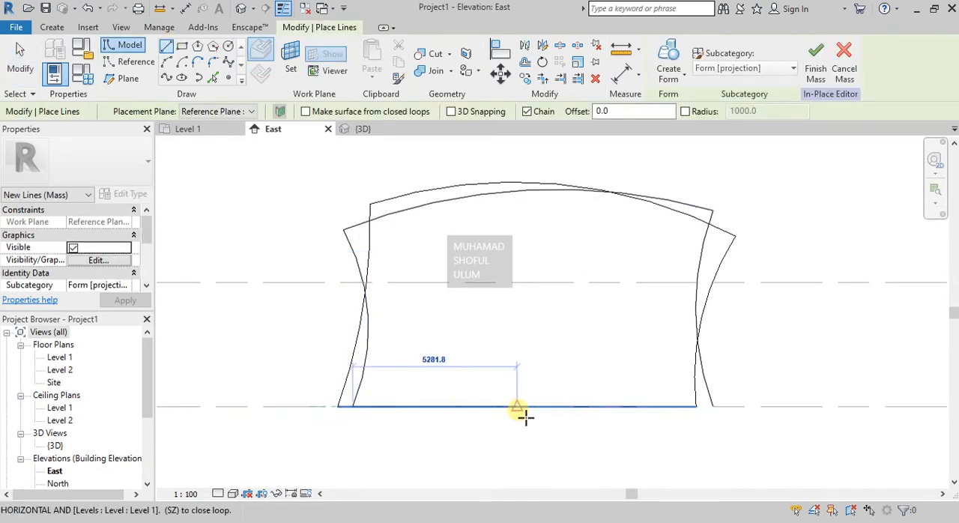
{"action": "left_click", "coordinate": [703, 415]}
{"action": "key", "text": "Escape"}
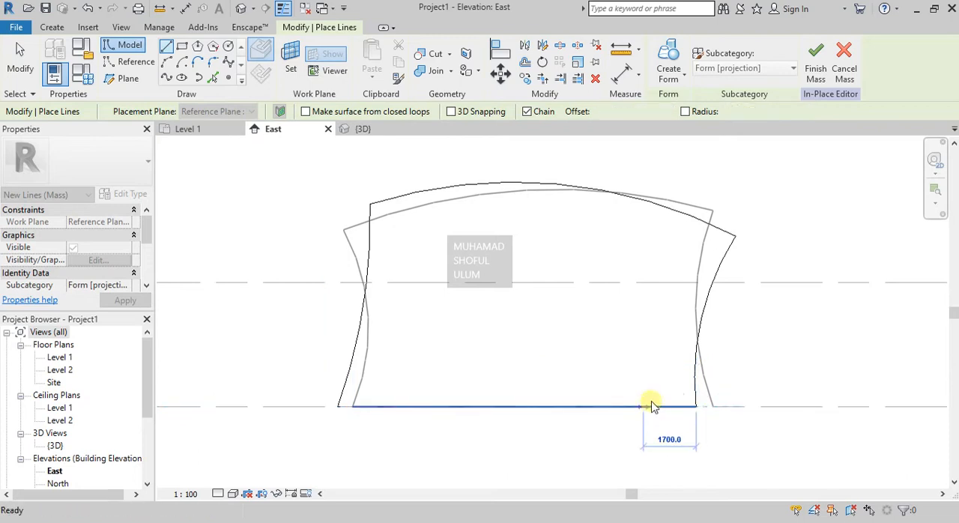
{"action": "key", "text": "Escape"}
- Check how the bottom lines connect to the two profiles by selecting their line chains
{"action": "key", "text": "Tab"}
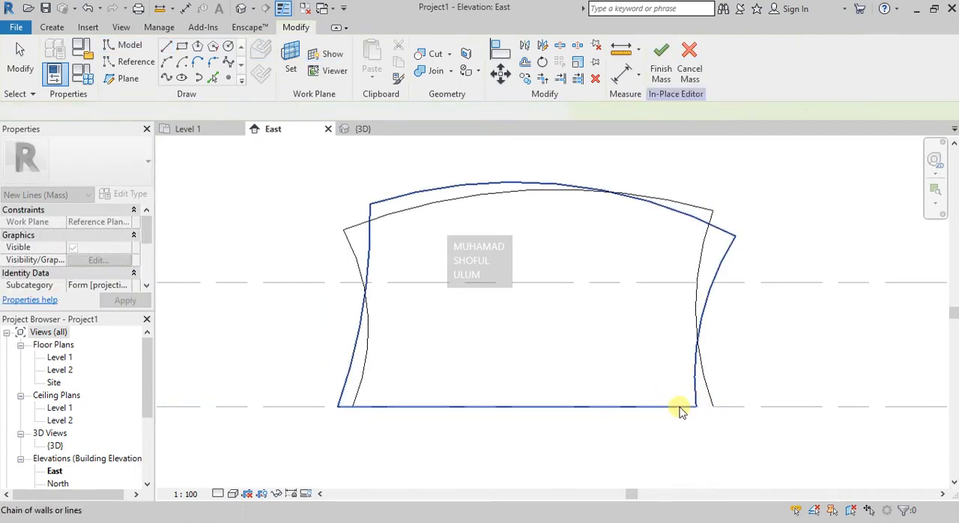
{"action": "left_click", "coordinate": [688, 410]}
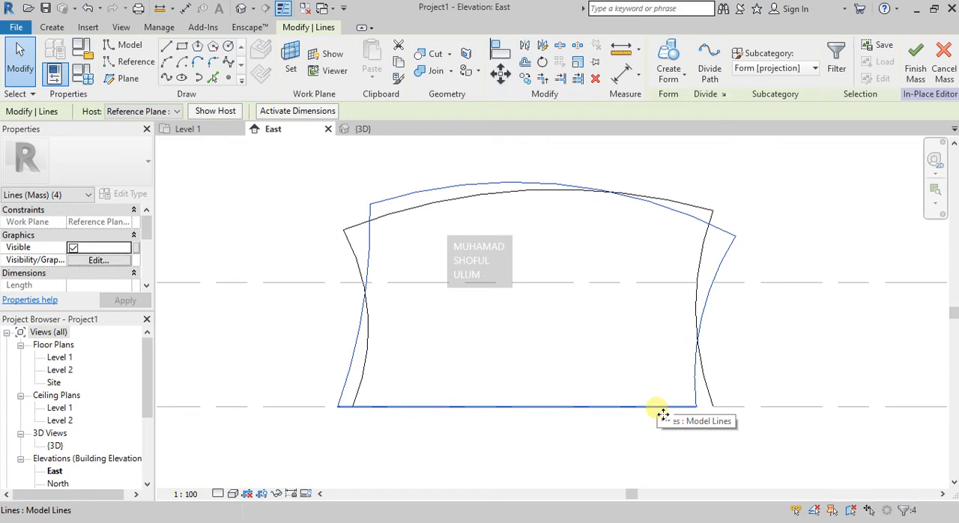
{"action": "left_click", "coordinate": [338, 402]}
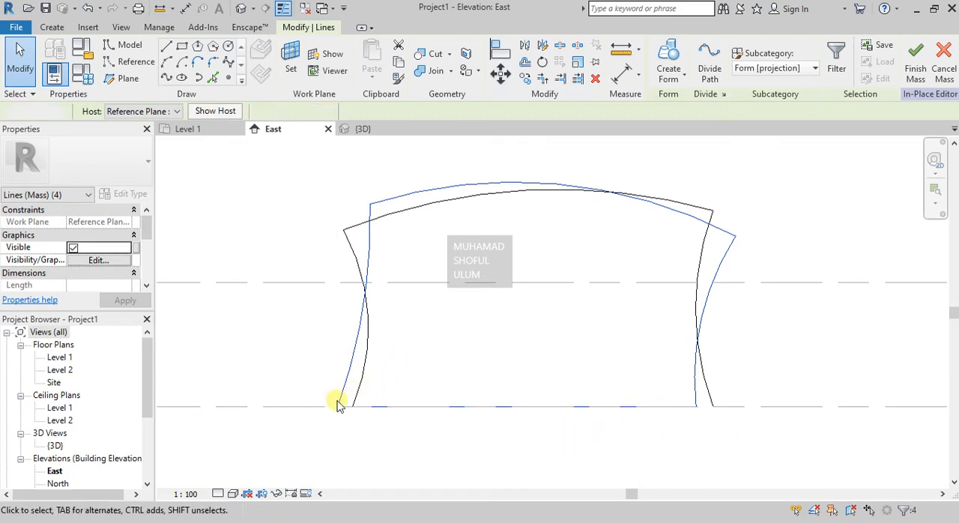
{"action": "key", "text": "Tab"}
{"action": "left_click", "coordinate": [349, 364]}
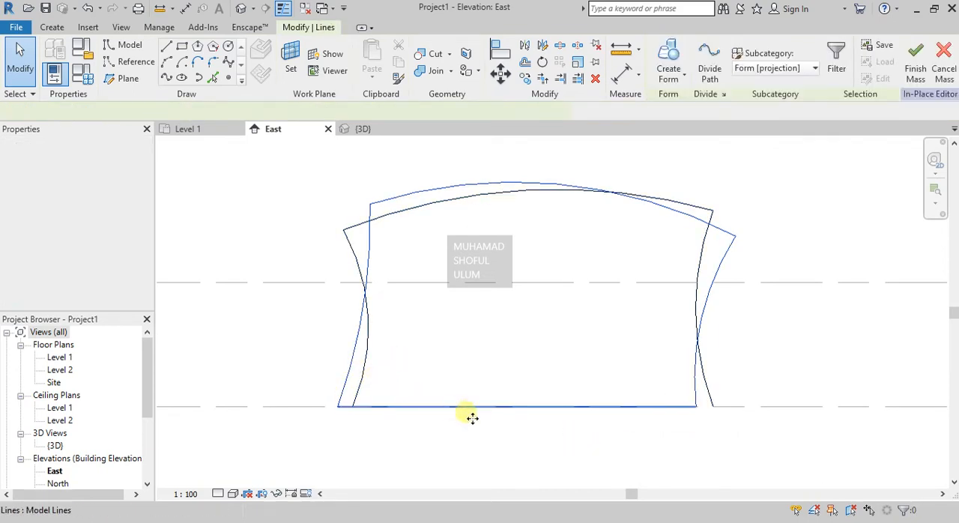
{"action": "left_click", "coordinate": [675, 398]}
{"action": "key", "text": "Tab"}
{"action": "left_click", "coordinate": [681, 411]}
{"action": "key", "text": "Escape"}
- Try to extend the bottom line along Level 1 to the second profile's lower-right corner
{"action": "left_click_drag", "start_coordinate": [295, 374], "coordinate": [748, 449]}
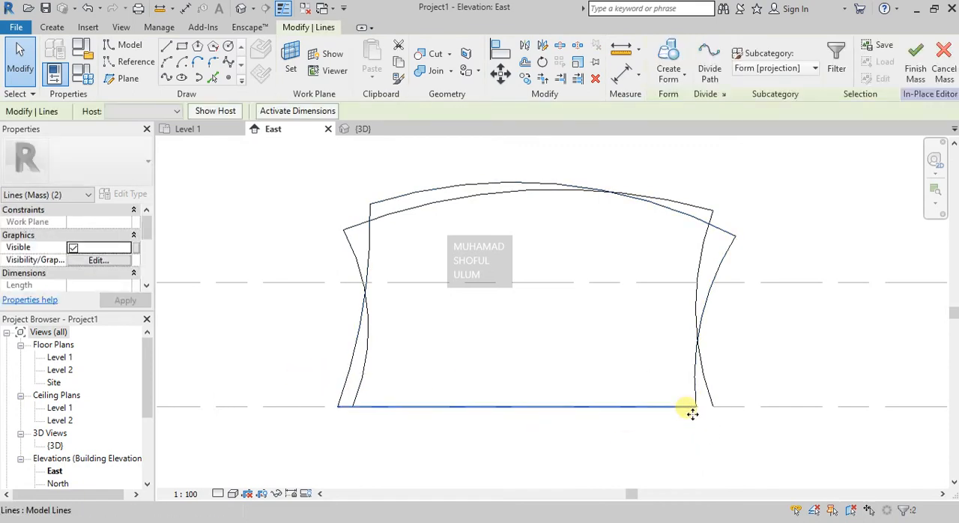
{"action": "left_click_drag", "start_coordinate": [692, 410], "coordinate": [733, 410]}
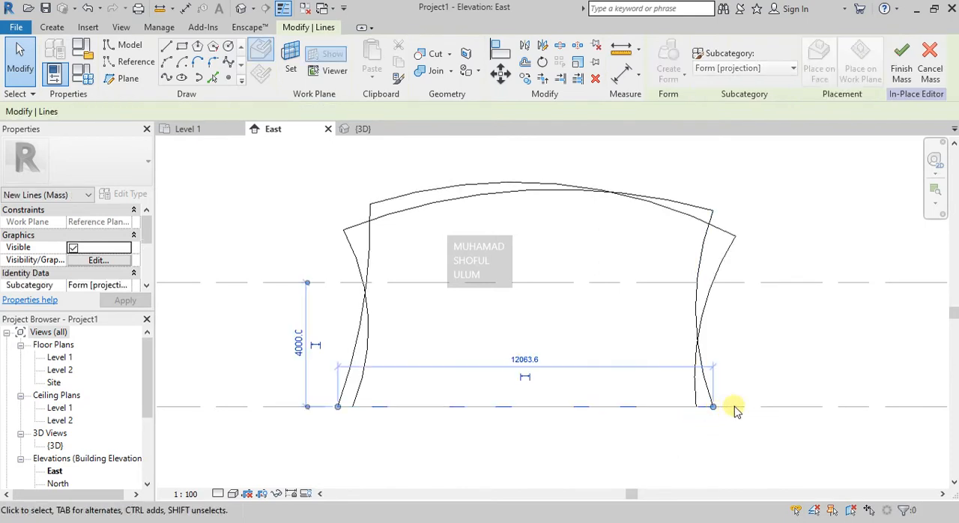
{"action": "left_click", "coordinate": [770, 362]}
- Check which lines belong to each profile's chain in the East elevation
{"action": "key", "text": "Tab"}
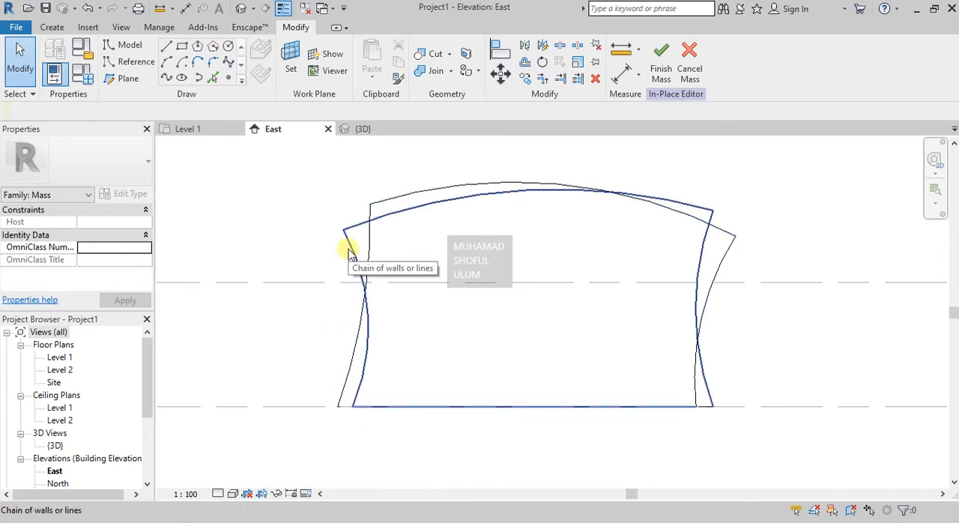
{"action": "left_click", "coordinate": [349, 251]}
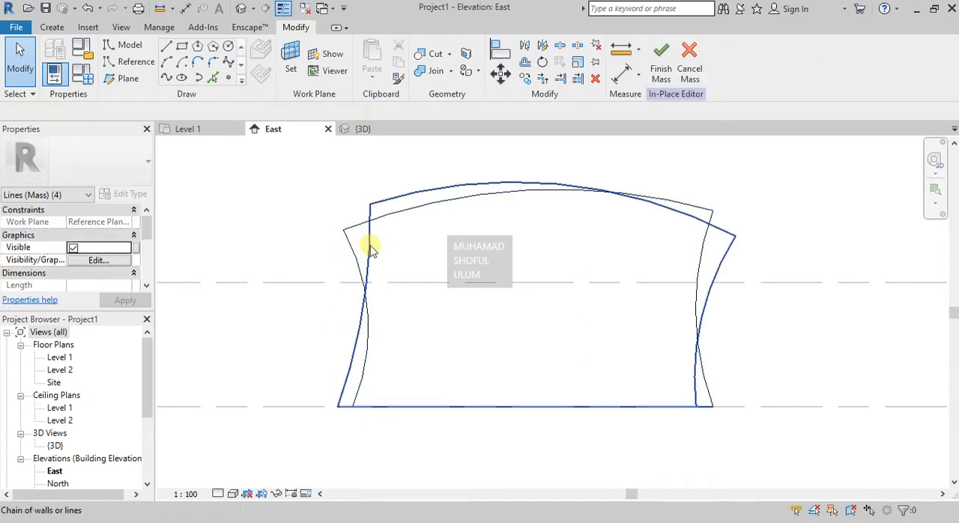
{"action": "left_click", "coordinate": [367, 250]}
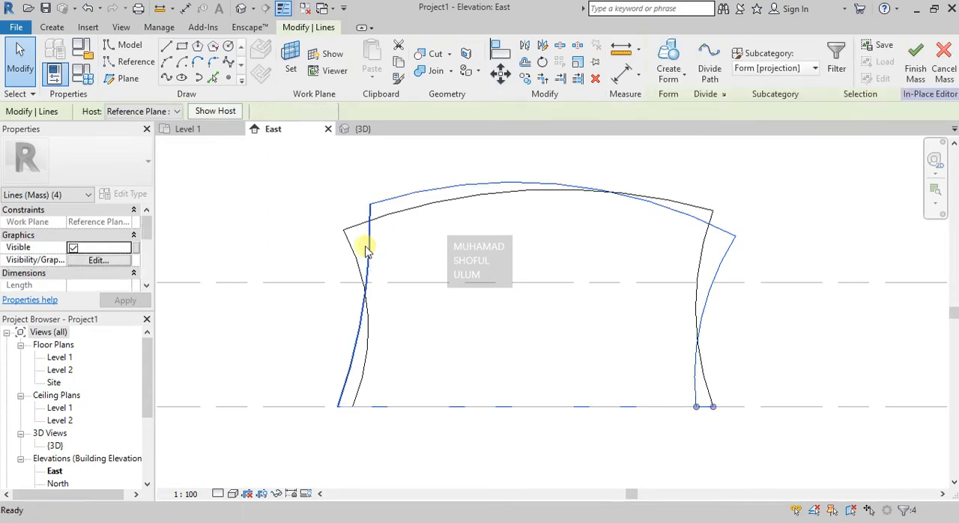
{"action": "key", "text": "Escape"}
{"action": "key", "text": "Tab"}
{"action": "left_click", "coordinate": [356, 251]}
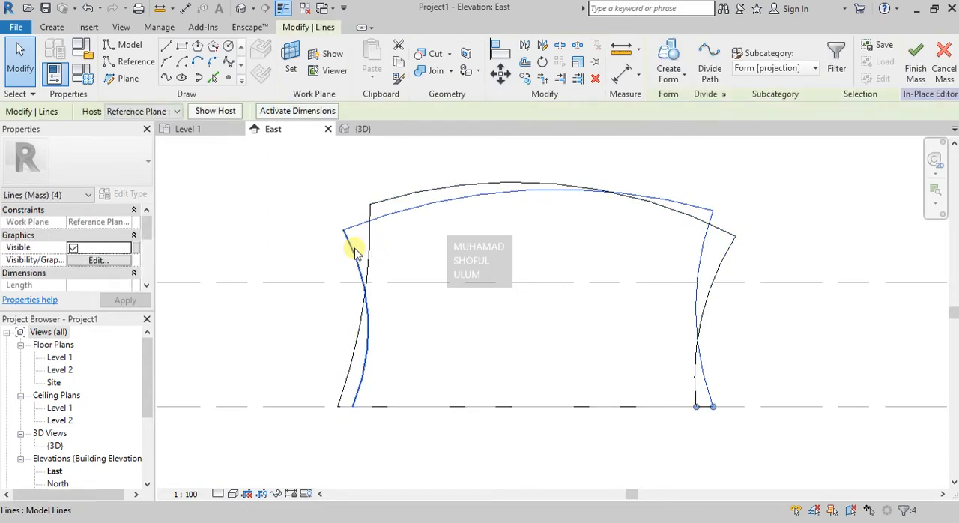
{"action": "key", "text": "Escape"}
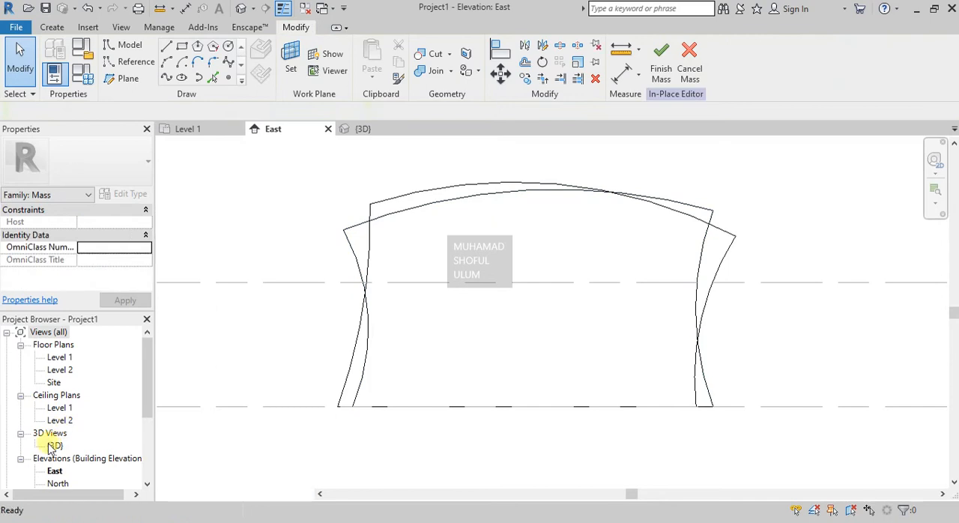
- In the 3D view, shorten the first profile's bottom line to end at the lower endpoint of its right arc
{"action": "double_click", "coordinate": [55, 445]}
{"action": "key", "text": "Tab"}
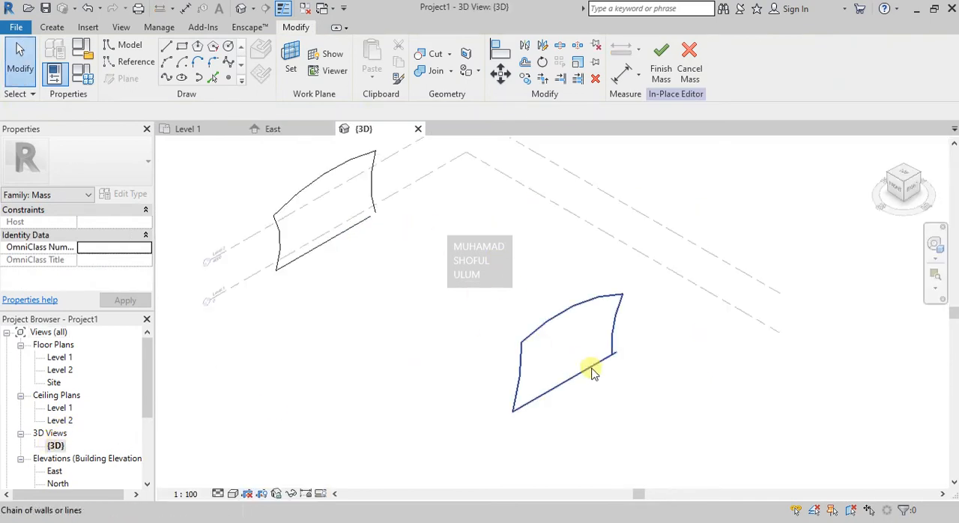
{"action": "left_click", "coordinate": [592, 371]}
{"action": "scroll", "coordinate": [619, 355], "scroll_direction": "up", "scroll_amount": 5}
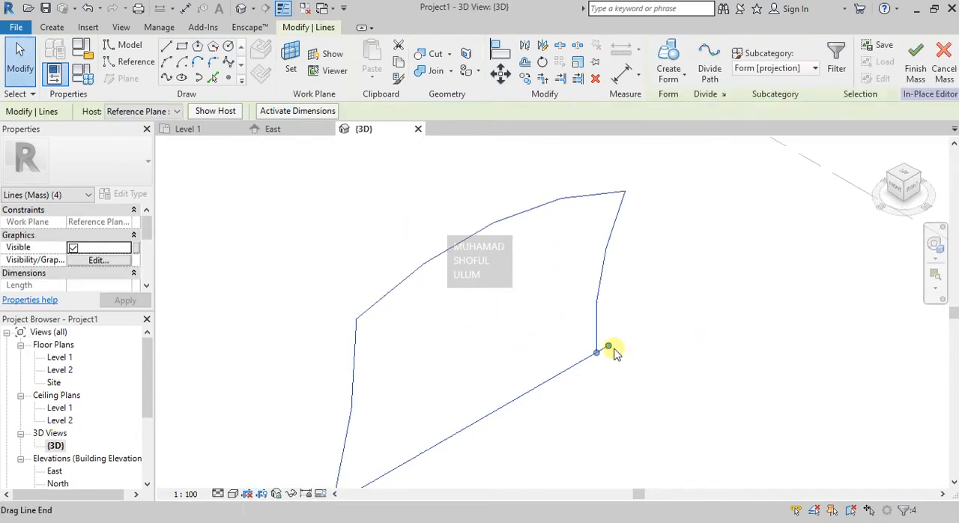
{"action": "left_click", "coordinate": [598, 359]}
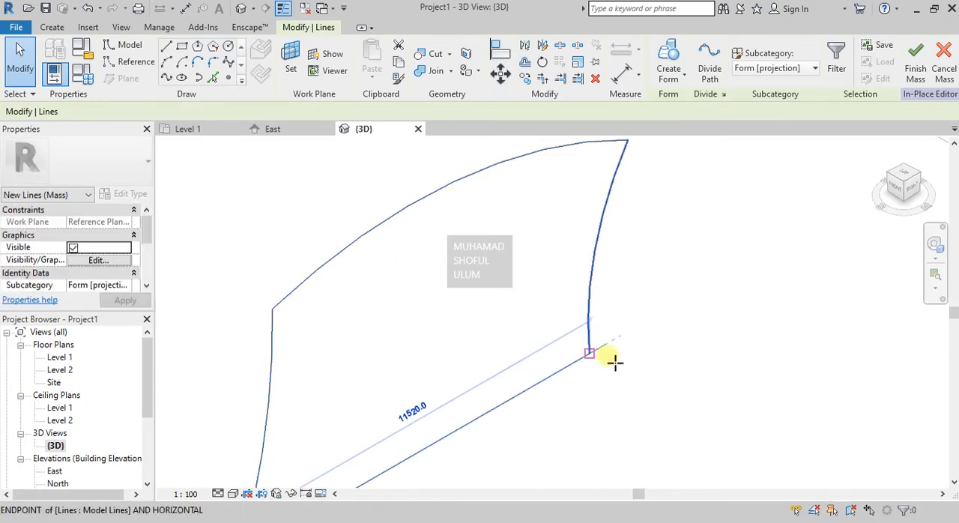
{"action": "key", "text": "Escape"}
{"action": "key", "text": "Escape"}
- Extend the second profile's bottom line to the lower endpoint of its right arc to close the loop
{"action": "scroll", "coordinate": [677, 379], "scroll_direction": "down", "scroll_amount": 5}
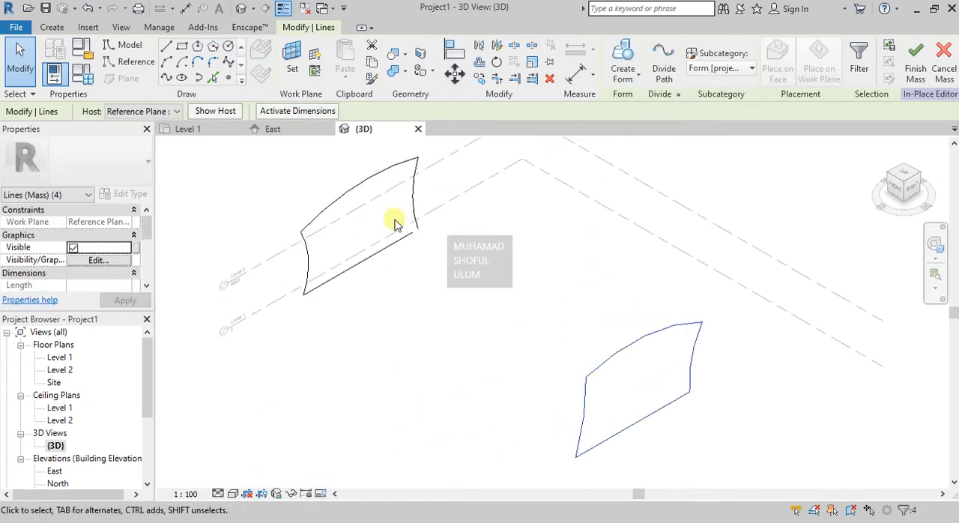
{"action": "scroll", "coordinate": [401, 232], "scroll_direction": "up", "scroll_amount": 4}
{"action": "key", "text": "Tab"}
{"action": "left_click", "coordinate": [426, 253]}
{"action": "left_click_drag", "start_coordinate": [431, 252], "coordinate": [440, 242]}
{"action": "left_click", "coordinate": [505, 261]}
- Create a solid form from the two closed profiles
{"action": "scroll", "coordinate": [461, 334], "scroll_direction": "down", "scroll_amount": 5}
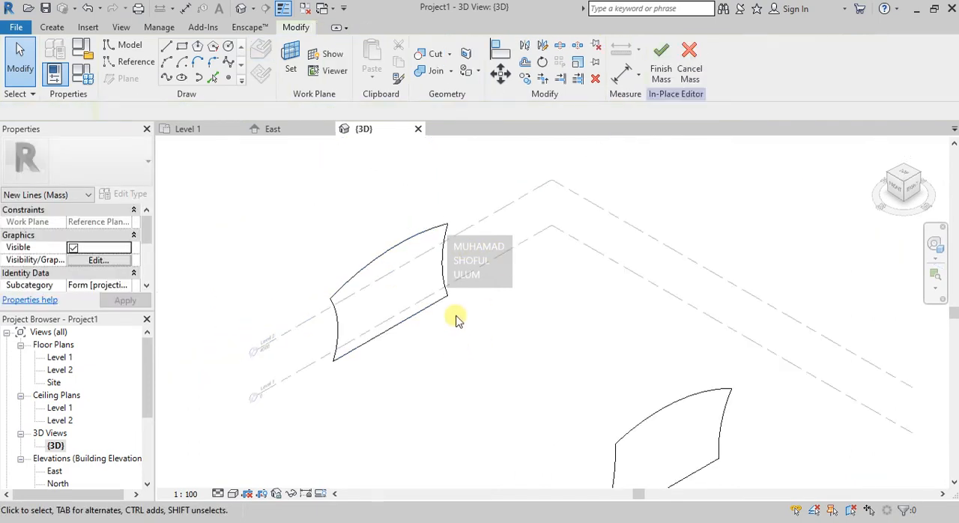
{"action": "left_click_drag", "start_coordinate": [339, 215], "coordinate": [673, 465]}
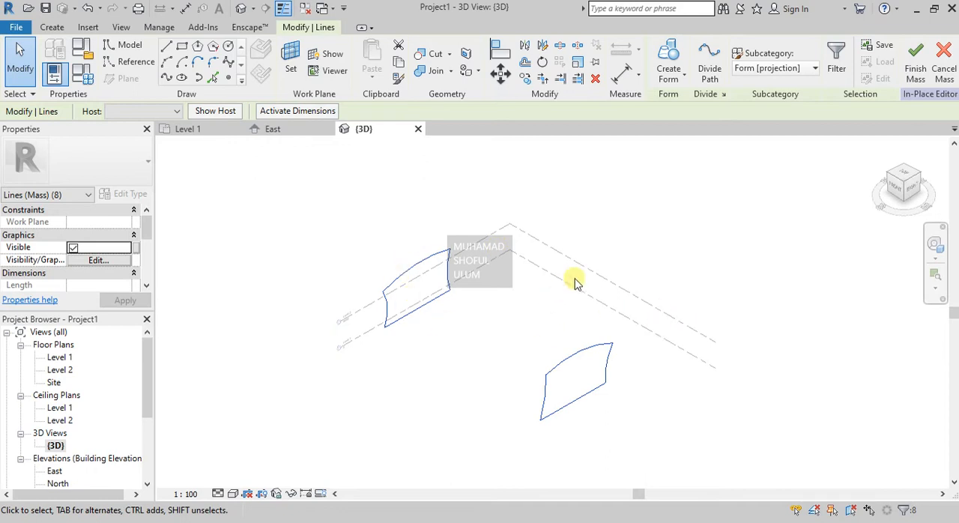
{"action": "left_click", "coordinate": [684, 75]}
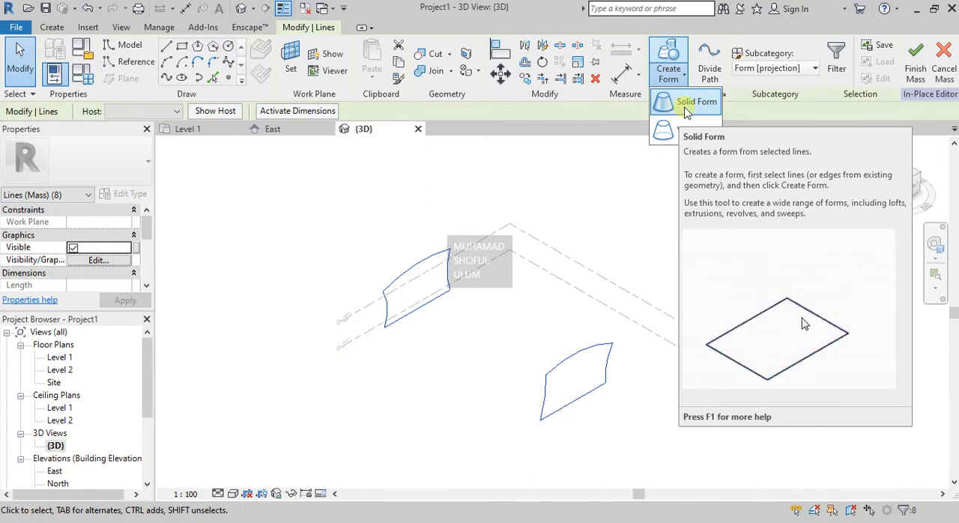
{"action": "left_click", "coordinate": [685, 108]}
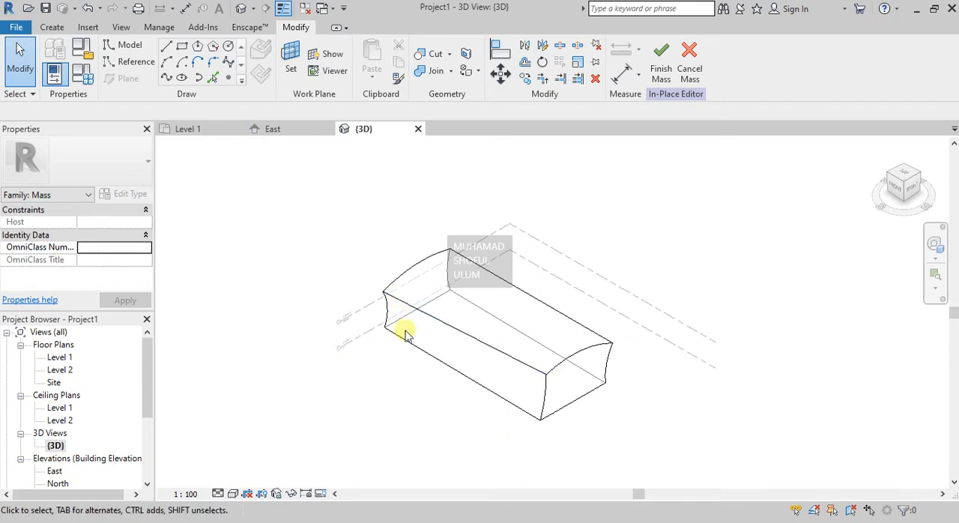
- Compare the Shaded and Consistent Colors visual styles, and set the 3D view to Realistic
{"action": "scroll", "coordinate": [428, 320], "scroll_direction": "up", "scroll_amount": 3}
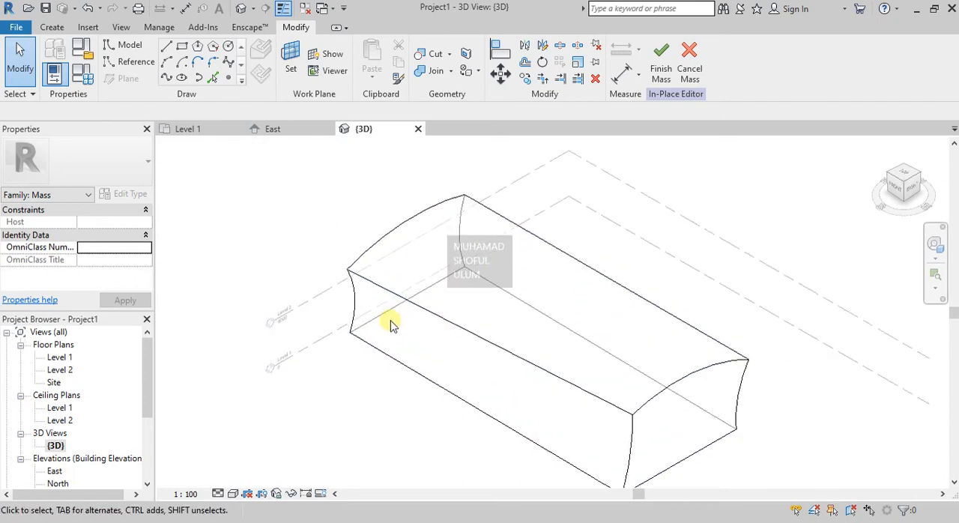
{"action": "scroll", "coordinate": [400, 260], "scroll_direction": "down", "scroll_amount": 1}
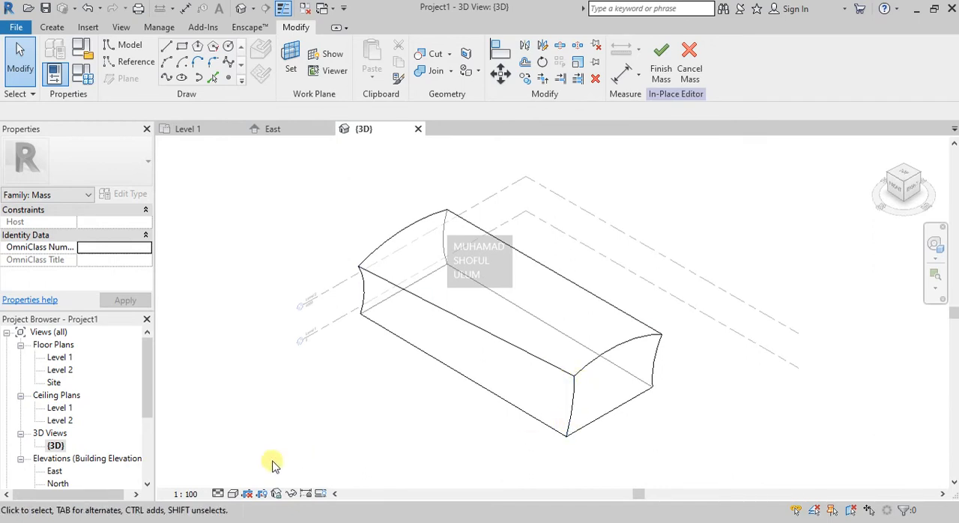
{"action": "left_click", "coordinate": [232, 494]}
{"action": "left_click", "coordinate": [256, 438]}
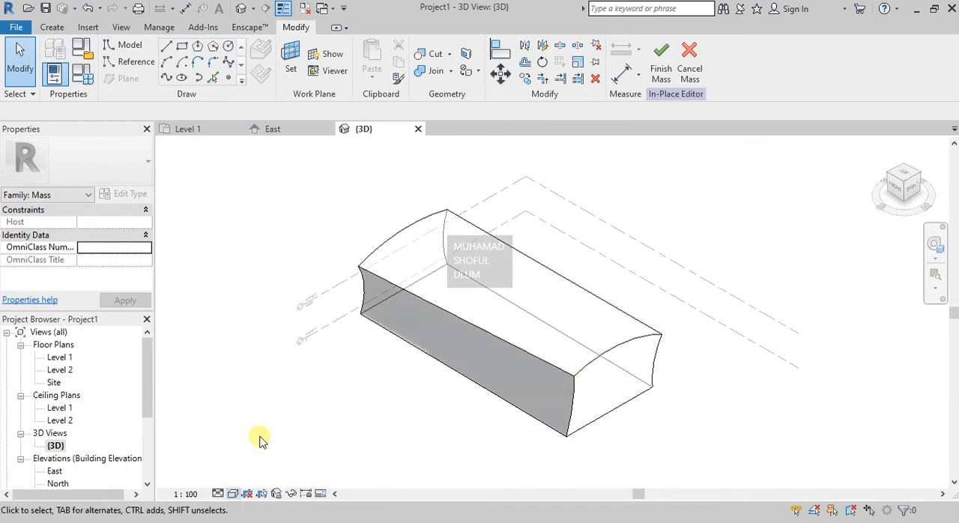
{"action": "left_click", "coordinate": [234, 494]}
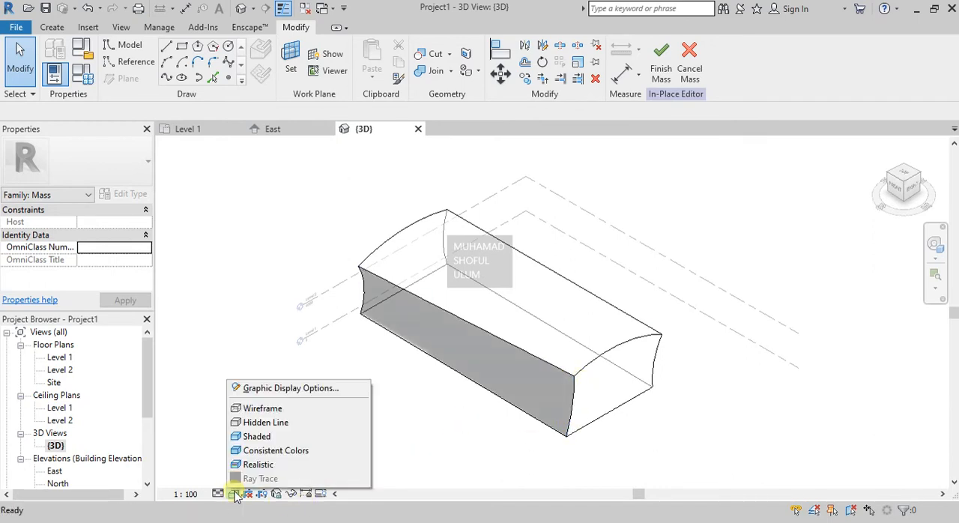
{"action": "left_click", "coordinate": [250, 450]}
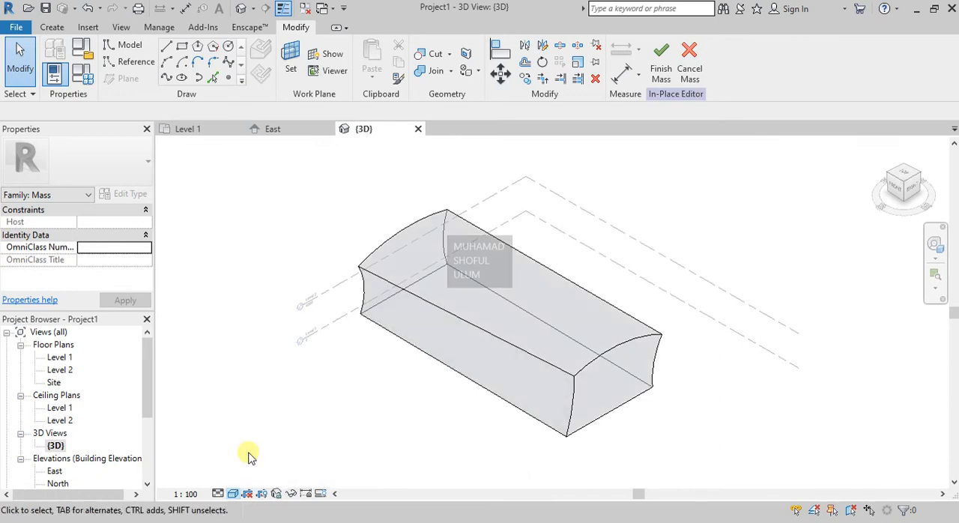
{"action": "left_click", "coordinate": [235, 492]}
{"action": "left_click", "coordinate": [248, 466]}
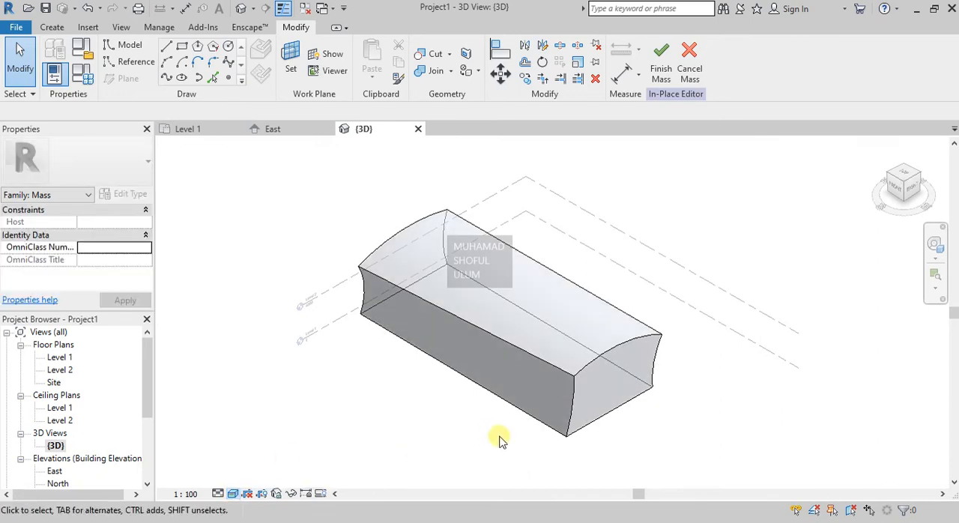
- Orbit the 3D view to examine the solid form's curved roof and sides from a lower angle
{"action": "scroll", "coordinate": [817, 307], "scroll_direction": "up", "scroll_amount": 2}
{"action": "left_click", "coordinate": [936, 246]}
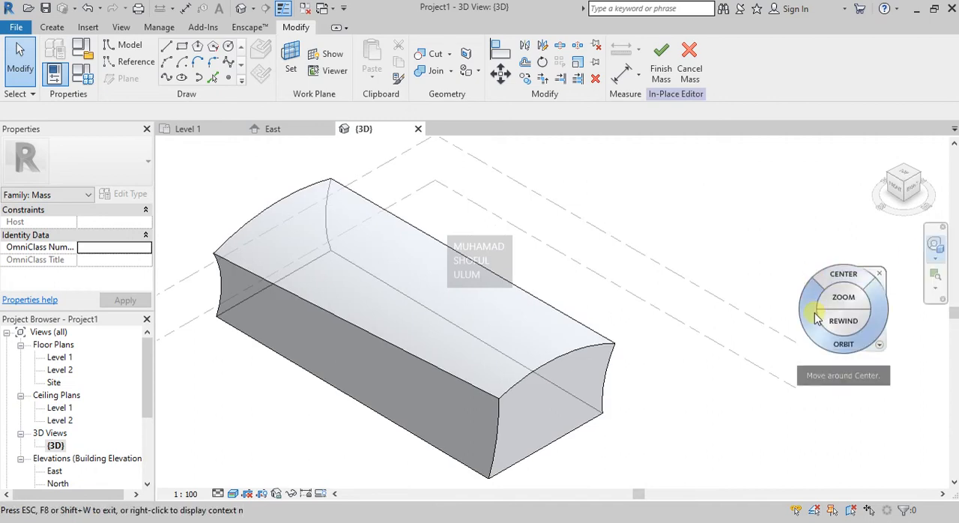
{"action": "left_click_drag", "start_coordinate": [817, 318], "coordinate": [389, 318]}
{"action": "left_click_drag", "start_coordinate": [383, 359], "coordinate": [255, 341]}
{"action": "left_click", "coordinate": [418, 328]}
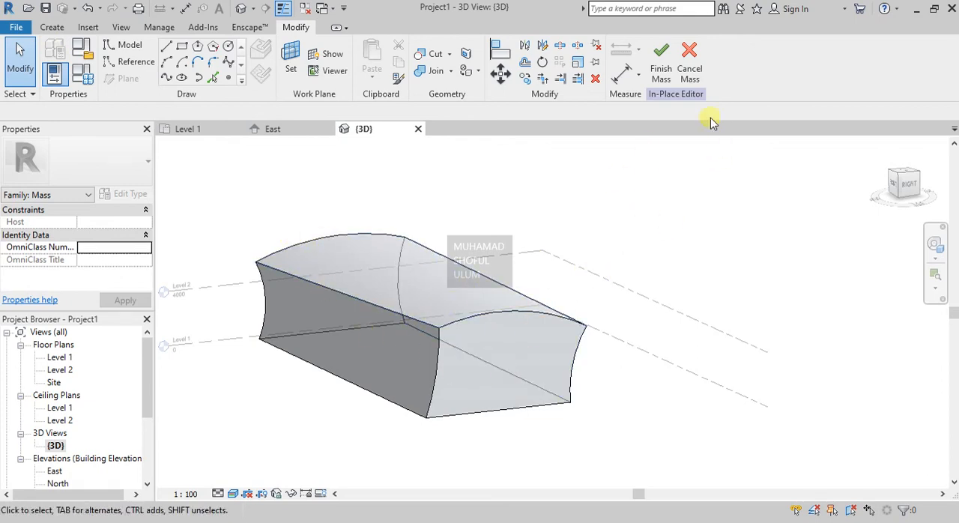
- Finish the in-place mass
{"action": "left_click", "coordinate": [660, 66]}
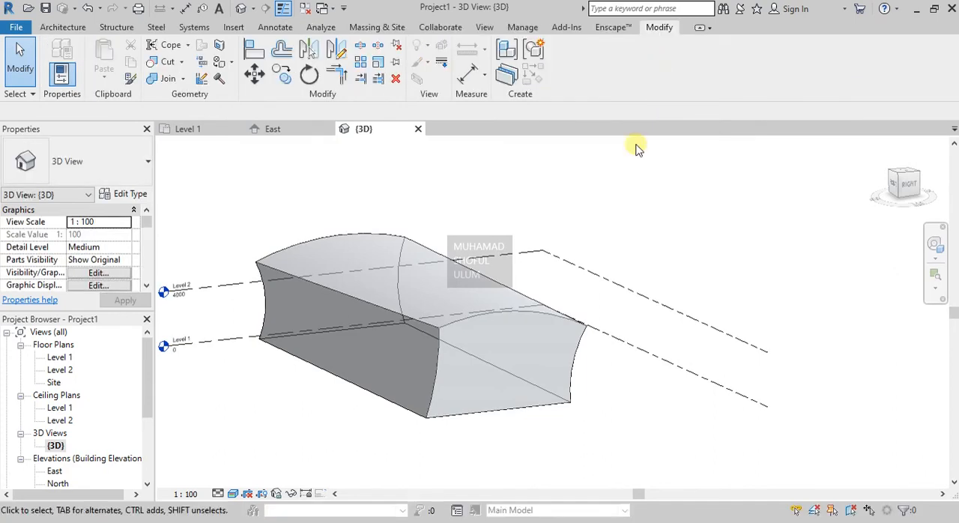
- Reopen the mass for in-place editing and try moving an upper corner vertex of its end face inward along the length
{"action": "left_click", "coordinate": [442, 343]}
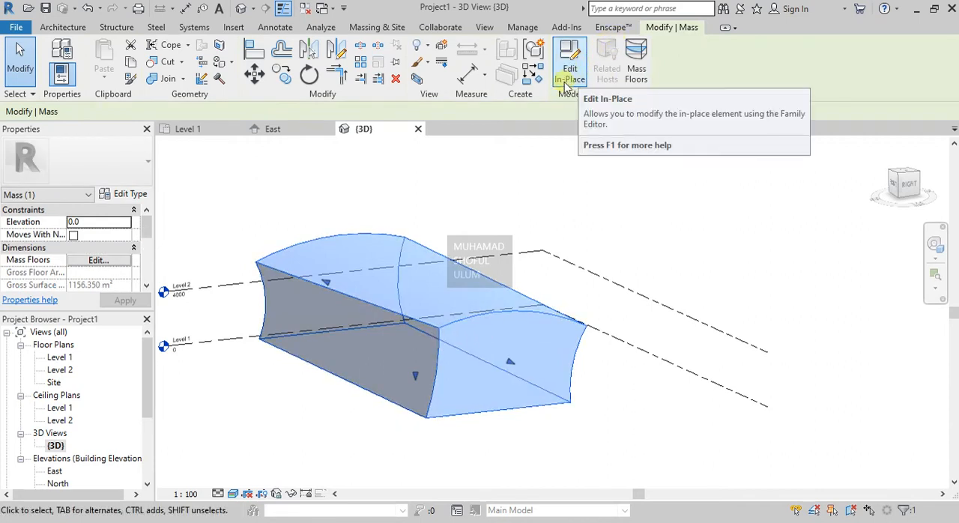
{"action": "left_click", "coordinate": [573, 75]}
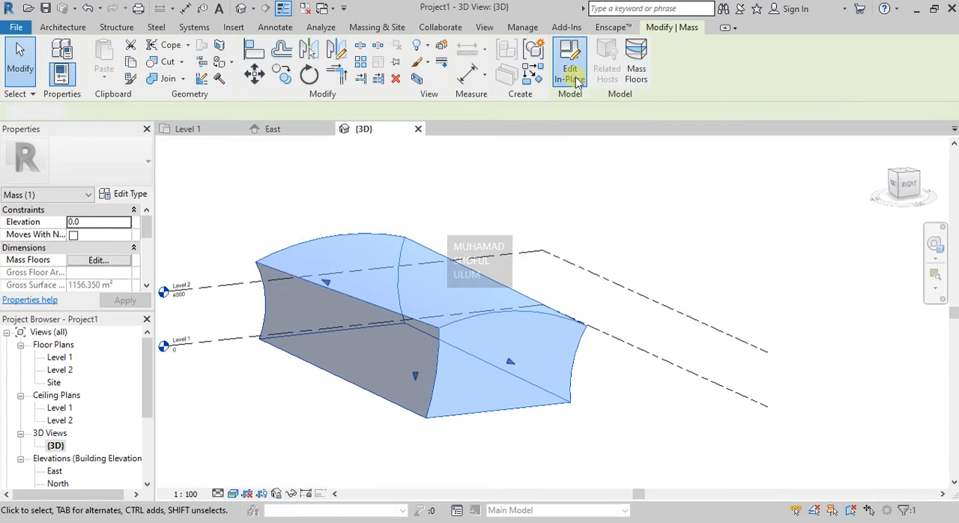
{"action": "left_click", "coordinate": [439, 329]}
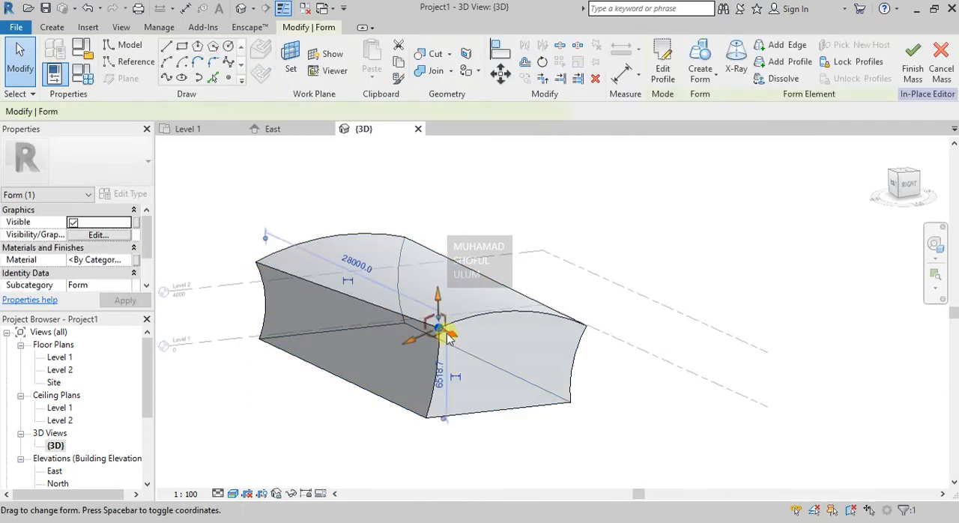
{"action": "mouse_move", "coordinate": [440, 298]}
{"action": "left_mouse_down"}
{"action": "mouse_move", "coordinate": [440, 286]}
{"action": "mouse_move", "coordinate": [439, 302]}
{"action": "left_mouse_up"}
{"action": "left_click_drag", "start_coordinate": [452, 335], "coordinate": [433, 331]}
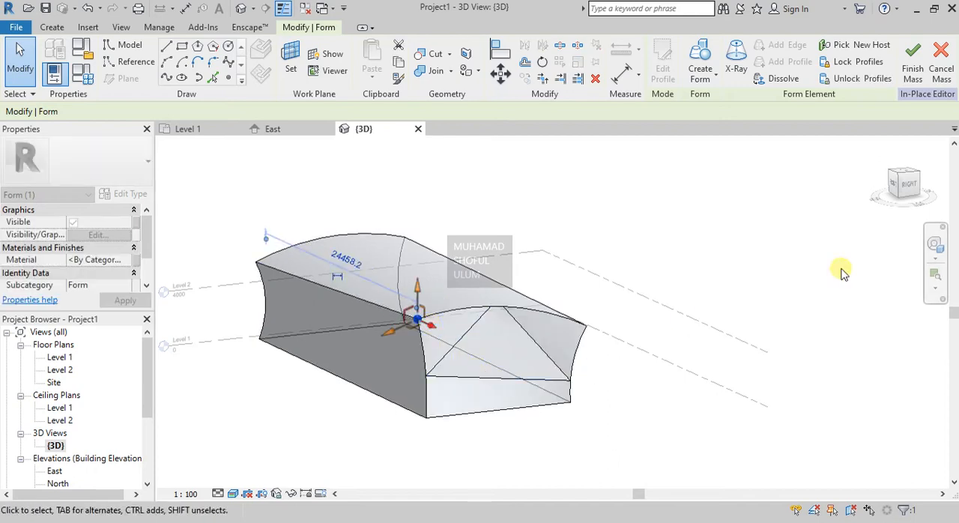
- Examine the distorted end face from several angles, undo the vertex move, and finish the mass again
{"action": "left_click", "coordinate": [935, 247]}
{"action": "left_click_drag", "start_coordinate": [501, 309], "coordinate": [548, 381]}
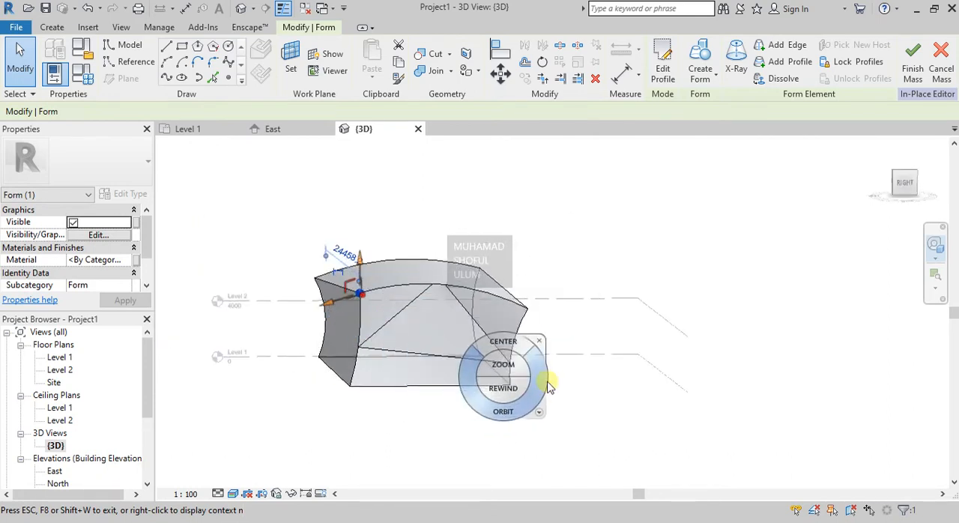
{"action": "left_click_drag", "start_coordinate": [483, 400], "coordinate": [655, 378]}
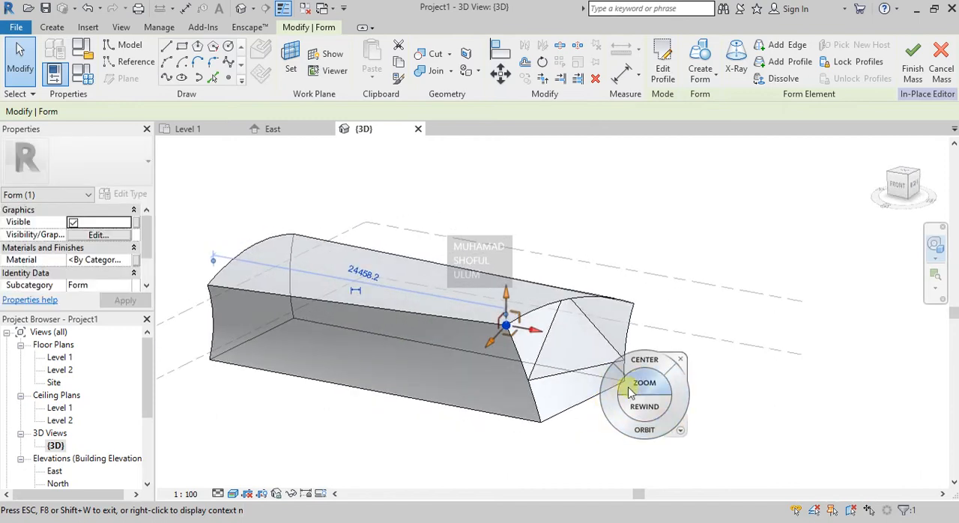
{"action": "key", "text": "Escape"}
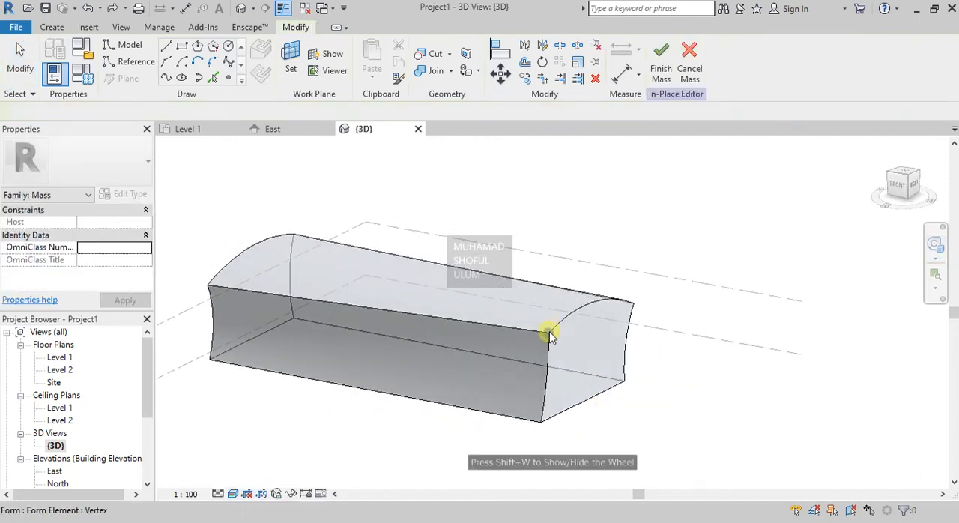
{"action": "left_click", "coordinate": [549, 330]}
{"action": "left_click", "coordinate": [744, 377]}
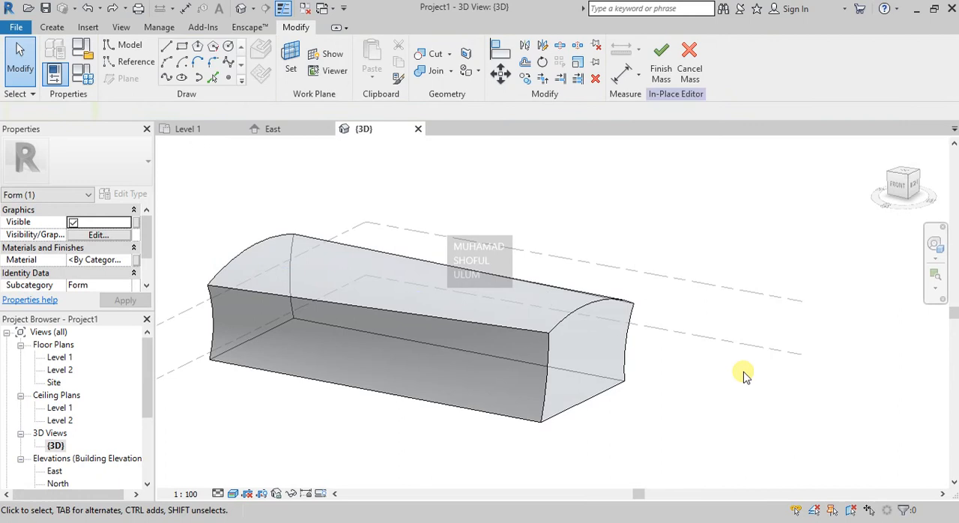
{"action": "left_click", "coordinate": [664, 60]}
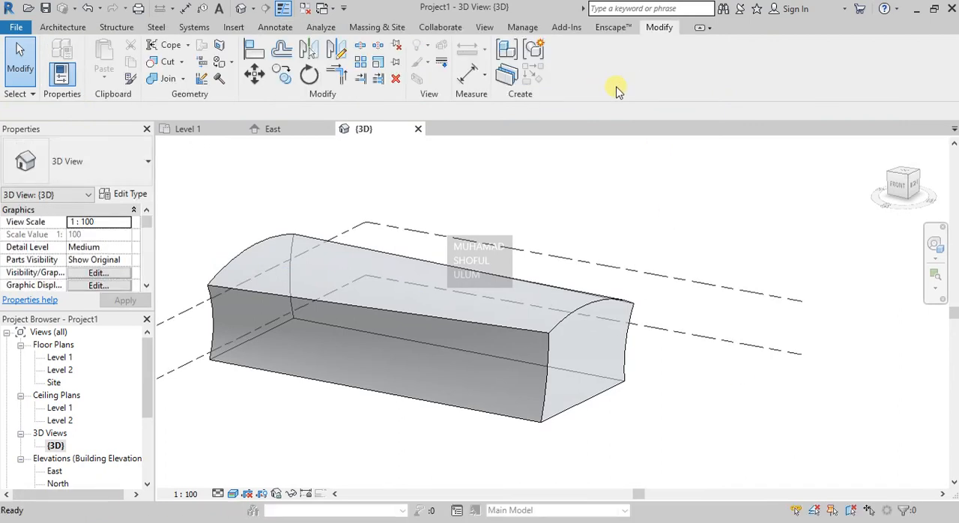
- Create Generic - 200mm walls by face on the mass's front long side and the adjoining end face
{"action": "left_click", "coordinate": [64, 27]}
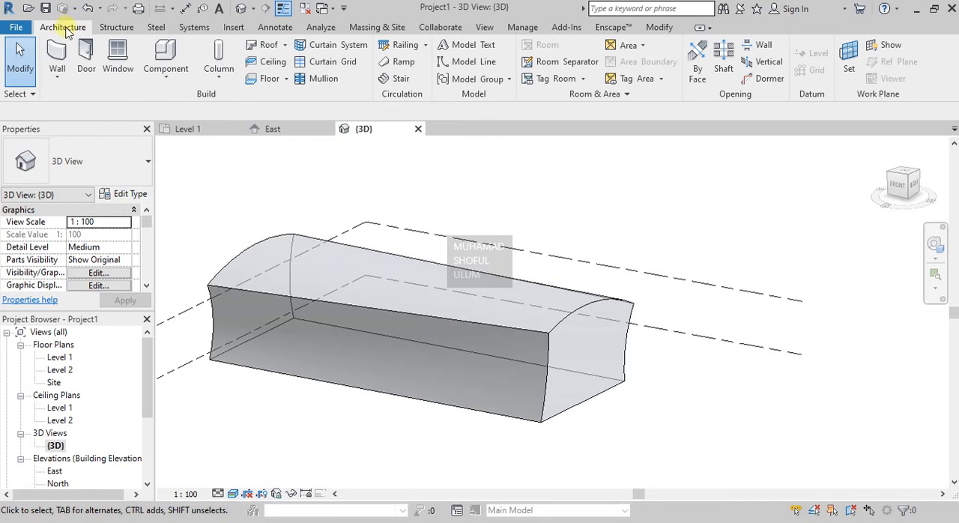
{"action": "left_click", "coordinate": [56, 75]}
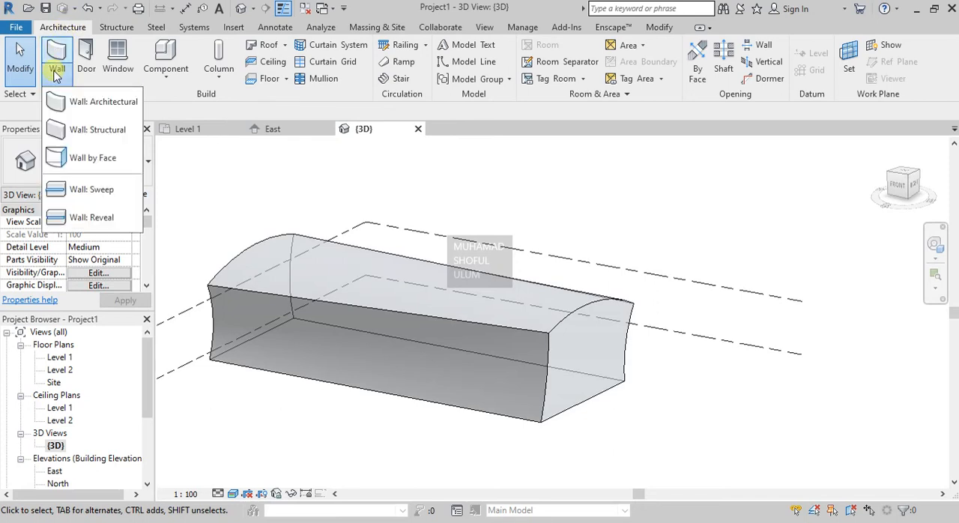
{"action": "left_click", "coordinate": [94, 159]}
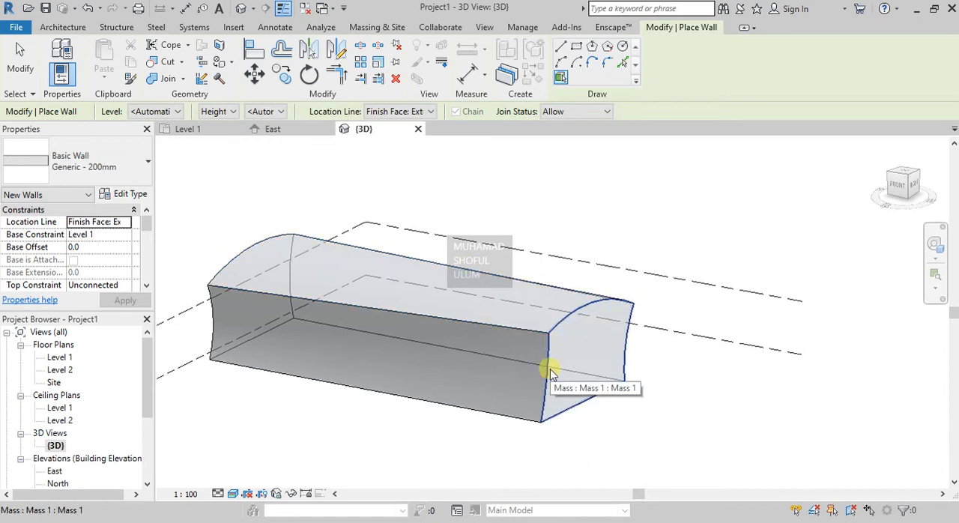
{"action": "left_click", "coordinate": [518, 421]}
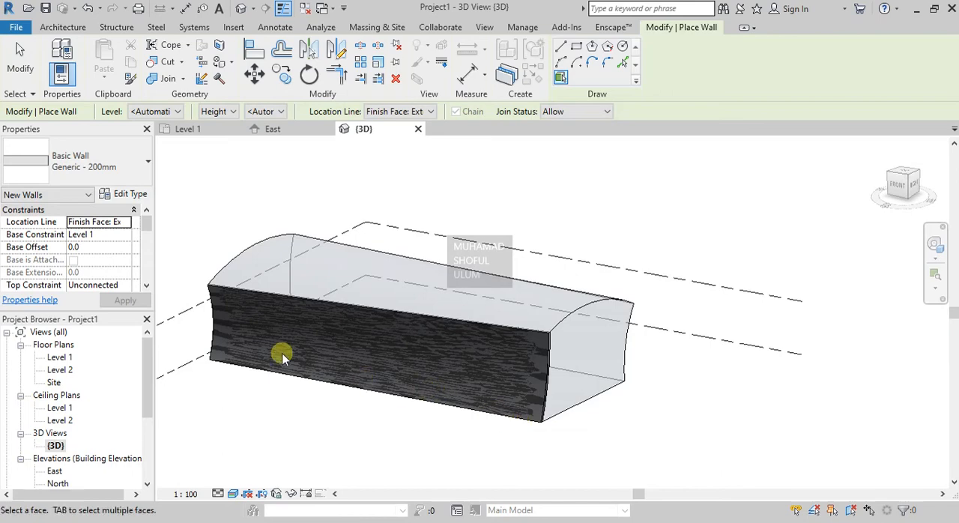
{"action": "scroll", "coordinate": [522, 376], "scroll_direction": "up", "scroll_amount": 5}
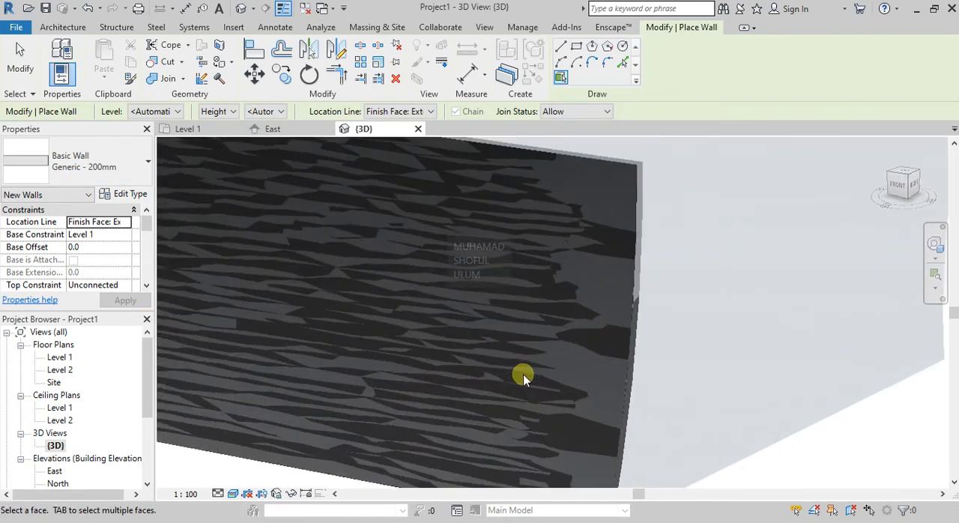
{"action": "scroll", "coordinate": [532, 368], "scroll_direction": "down", "scroll_amount": 5}
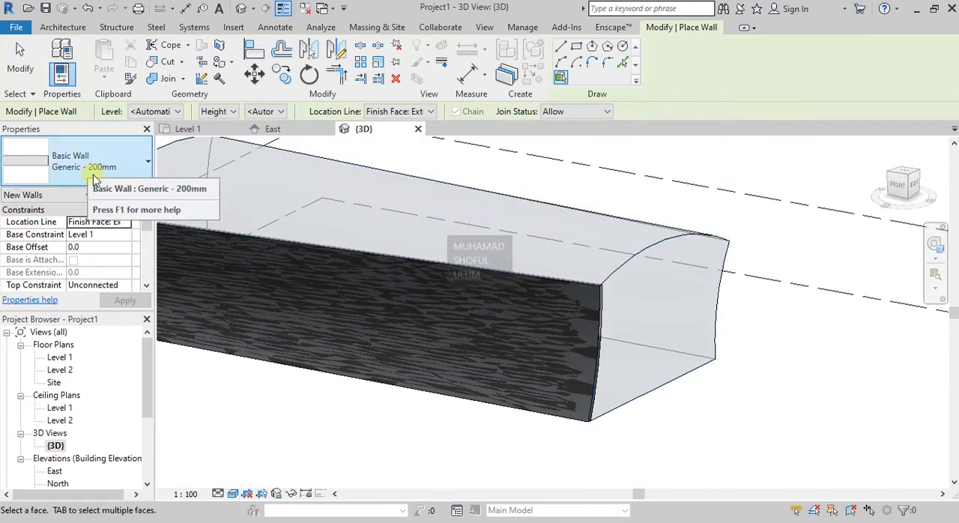
{"action": "middle_click_drag", "start_coordinate": [739, 413], "coordinate": [650, 311], "text": "shift"}
{"action": "left_click", "coordinate": [650, 311]}
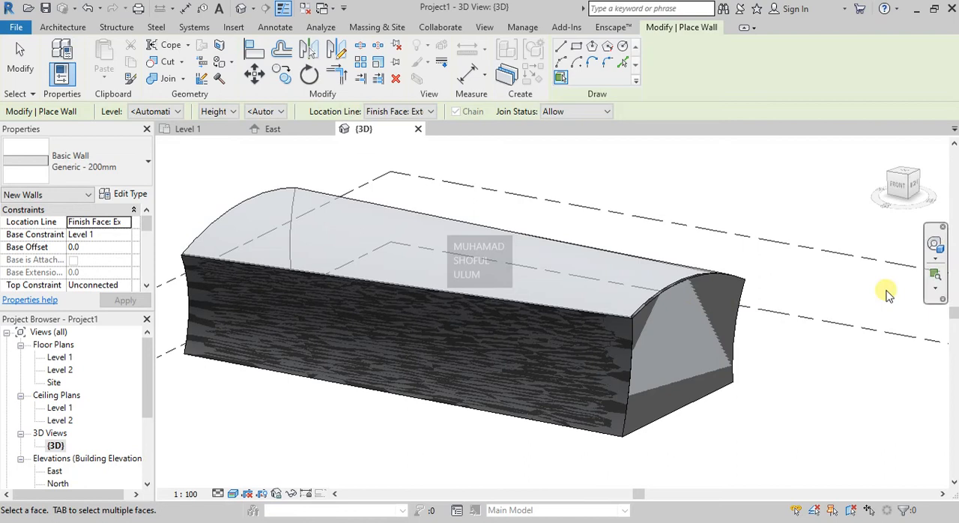
- Add Generic - 200mm walls by face to the mass's opposite long side and its curved top face
{"action": "left_click", "coordinate": [934, 246]}
{"action": "left_click_drag", "start_coordinate": [869, 300], "coordinate": [514, 300]}
{"action": "left_click", "coordinate": [586, 251]}
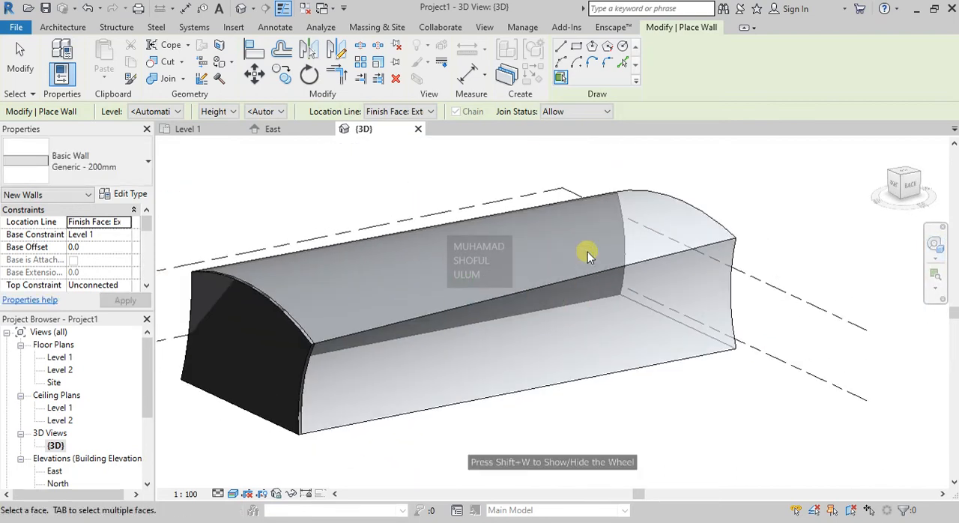
{"action": "left_click", "coordinate": [522, 297]}
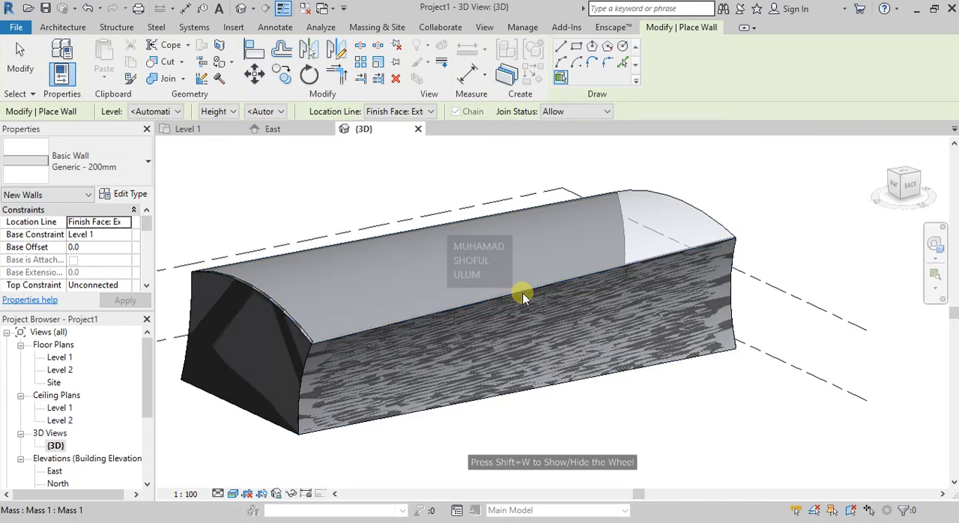
{"action": "left_click", "coordinate": [330, 334]}
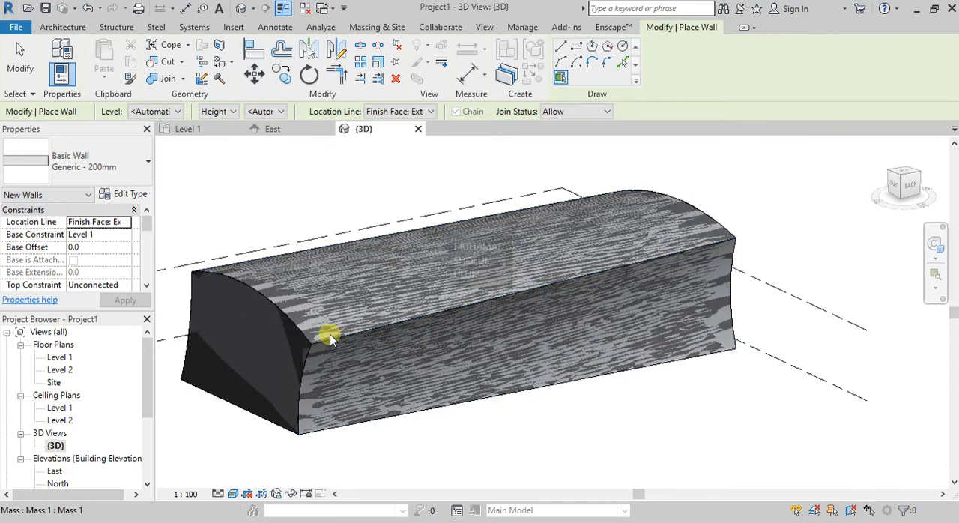
- Add a Generic - 200mm wall by face to the remaining end face and inspect the enclosed mass from all sides
{"action": "left_click", "coordinate": [935, 244]}
{"action": "left_click_drag", "start_coordinate": [801, 290], "coordinate": [538, 339]}
{"action": "key", "text": "Escape"}
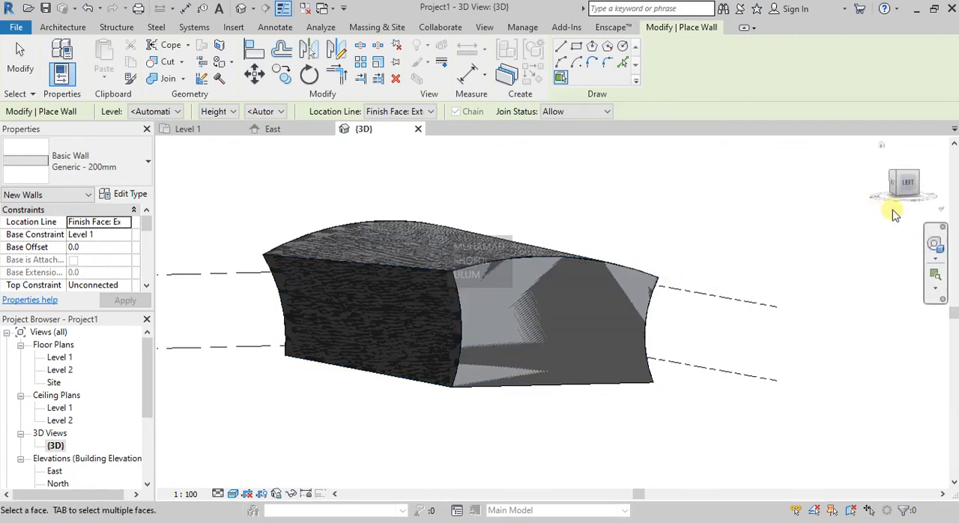
{"action": "left_click", "coordinate": [934, 245]}
{"action": "left_click_drag", "start_coordinate": [840, 292], "coordinate": [33, 315]}
{"action": "left_click_drag", "start_coordinate": [259, 360], "coordinate": [330, 358]}
{"action": "key", "text": "Escape"}
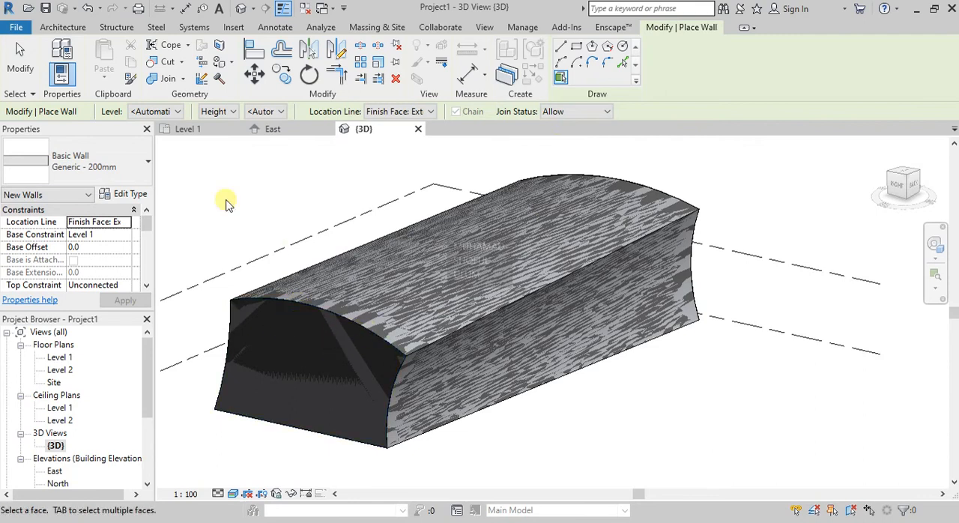
- Bring up the massing and site tools
{"action": "left_click", "coordinate": [381, 28]}
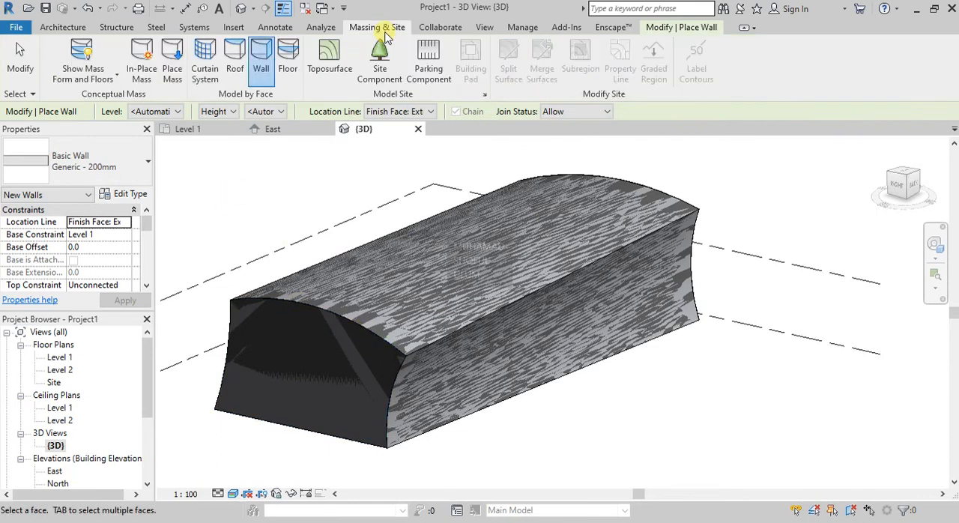